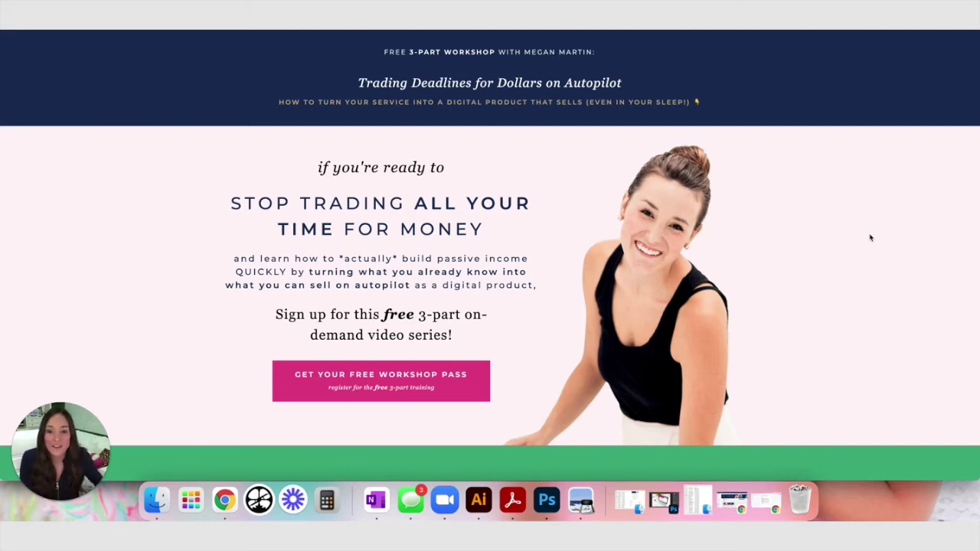
# Bring up the free workshop pass sign-up on the landing page, and open Kajabi's "02. Trading Deadlines for Dollars (Workshop Funnel)" form for editing
pyautogui.click(364, 384)
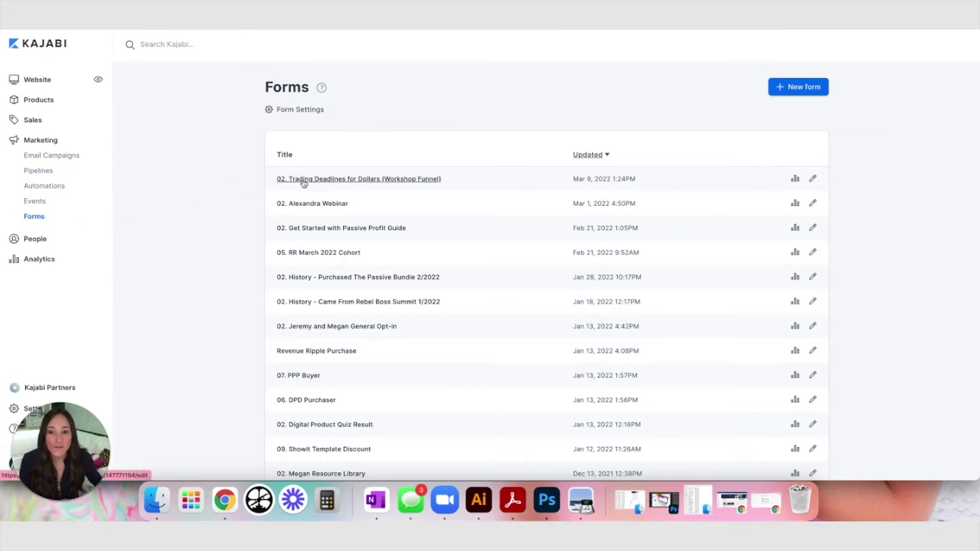
pyautogui.click(375, 181)
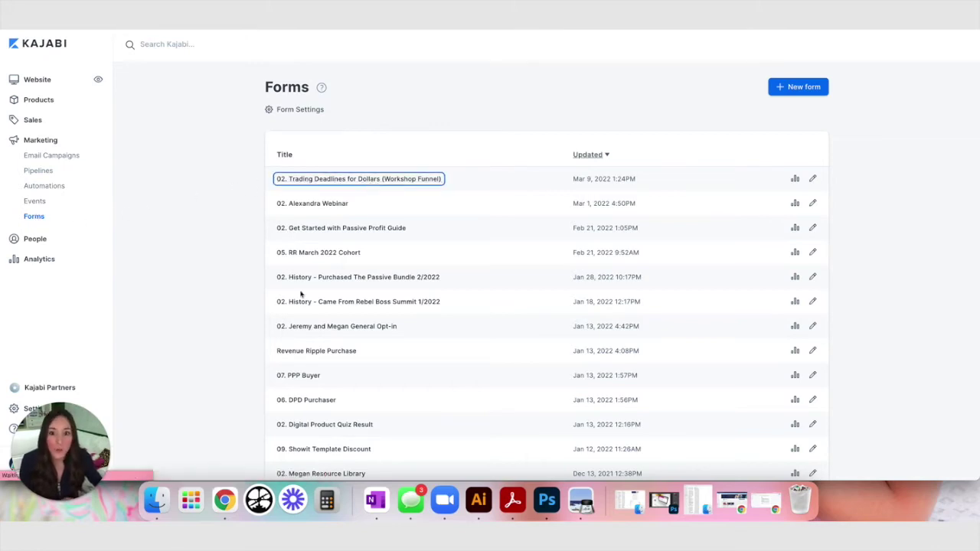
pyautogui.scroll(-5, 236, 323)
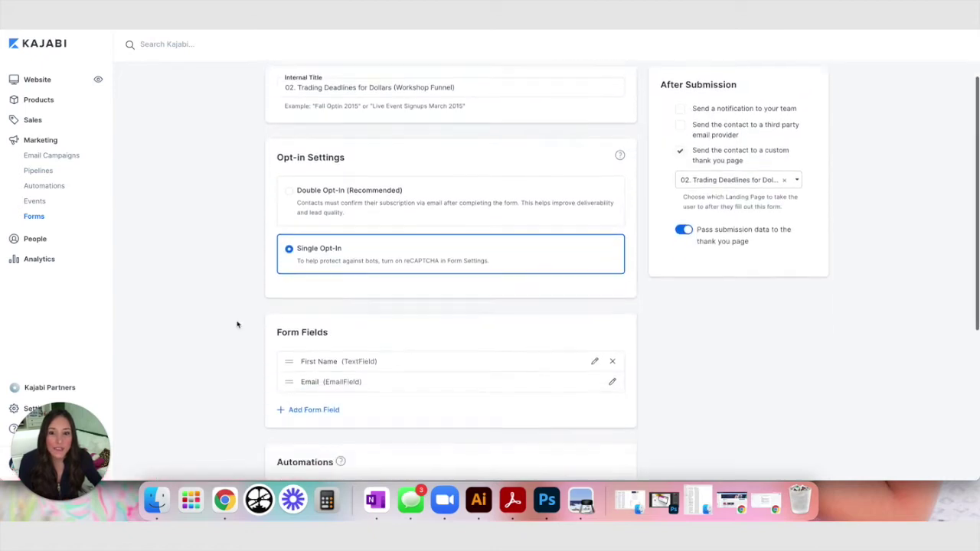
pyautogui.scroll(5, 237, 325)
pyautogui.scroll(1, 236, 324)
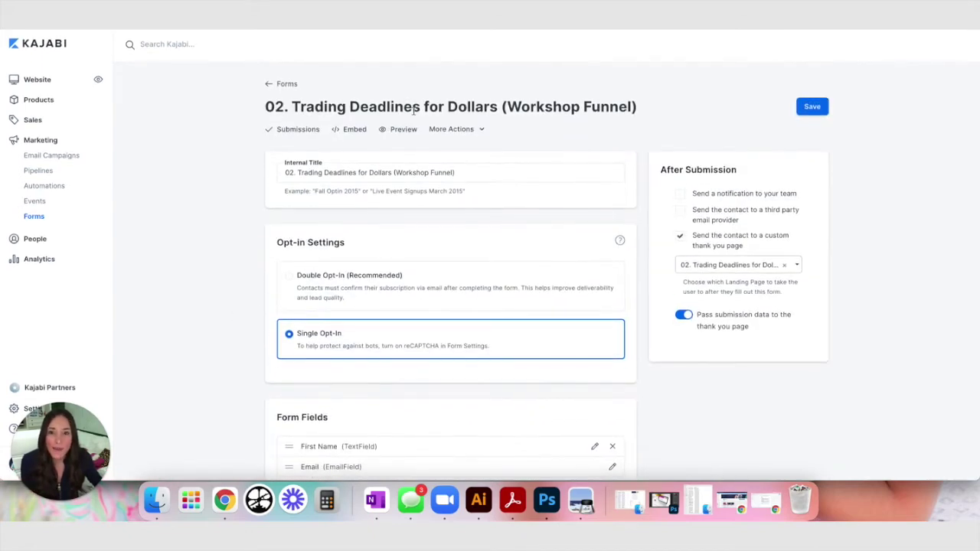
# Open the form's embed page and review its embed code, preview, text settings and embed style
pyautogui.click(353, 128)
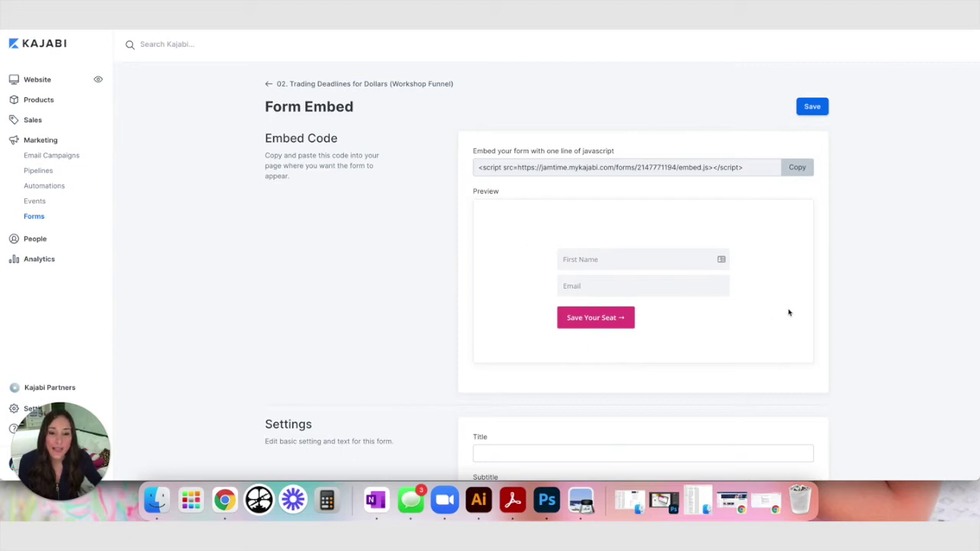
pyautogui.scroll(-5, 788, 312)
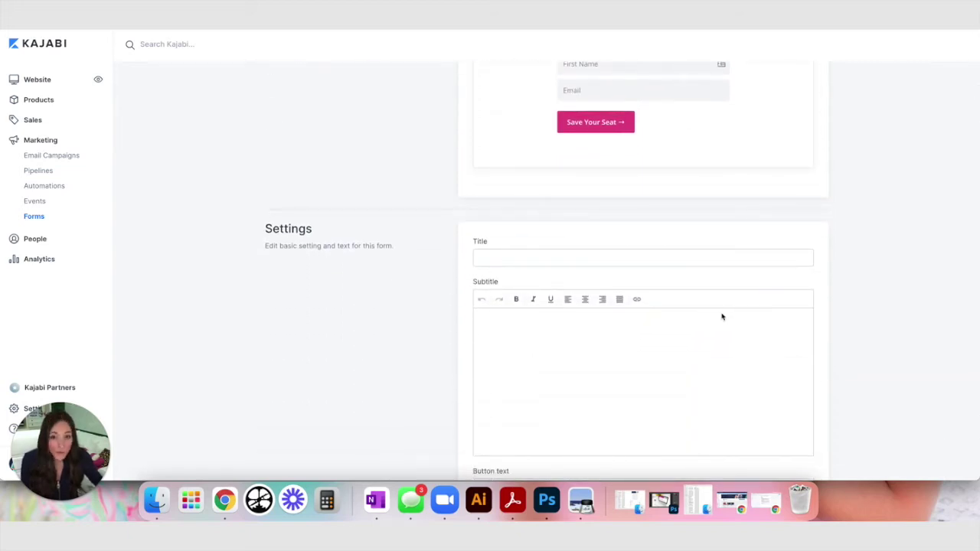
pyautogui.scroll(1, 717, 314)
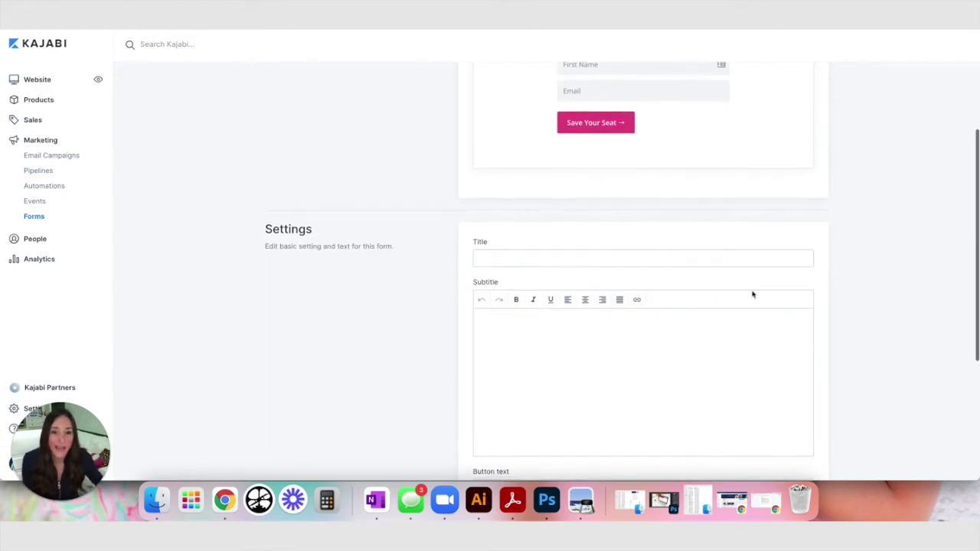
pyautogui.scroll(3, 689, 164)
pyautogui.scroll(-2, 887, 384)
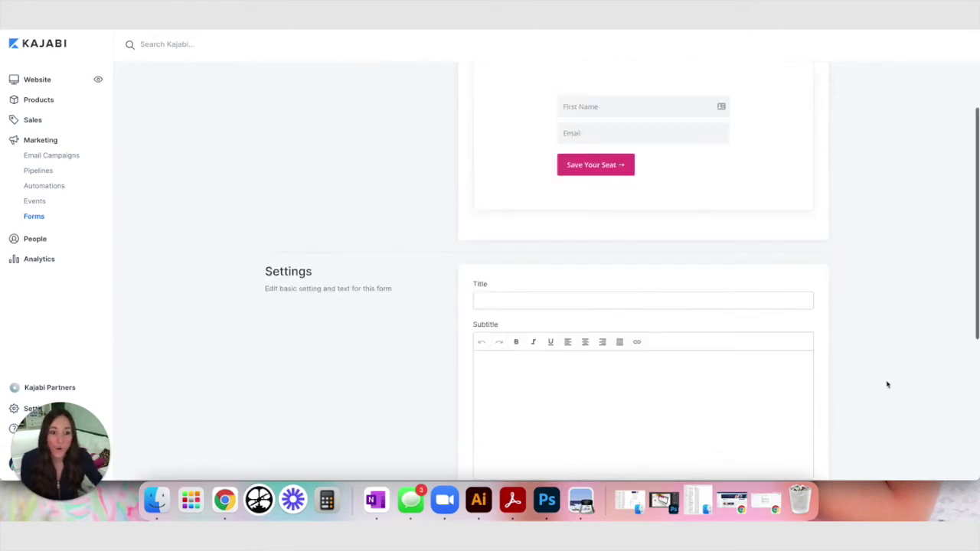
pyautogui.scroll(-5, 887, 384)
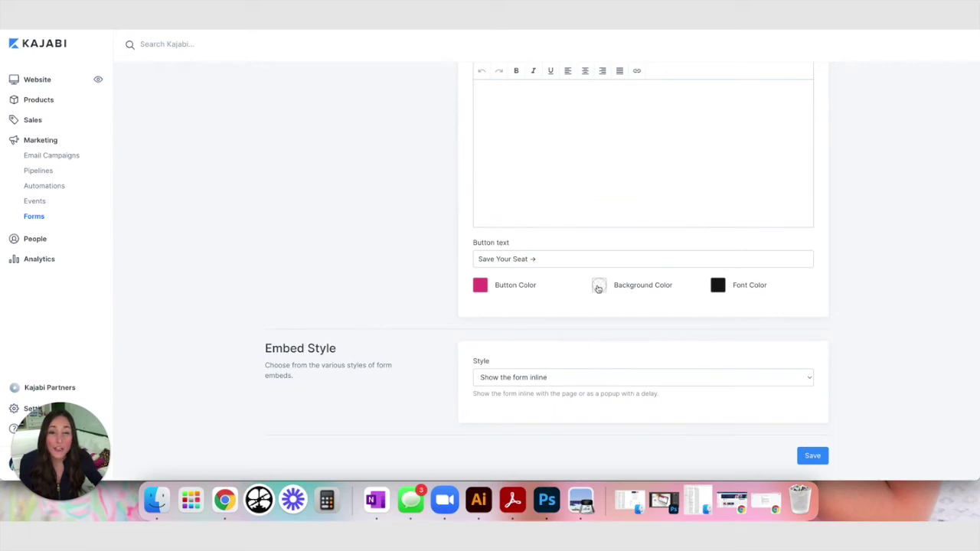
# Inspect the embedded form's background color palette and custom color picker, and close them without choosing a color
pyautogui.click(597, 287)
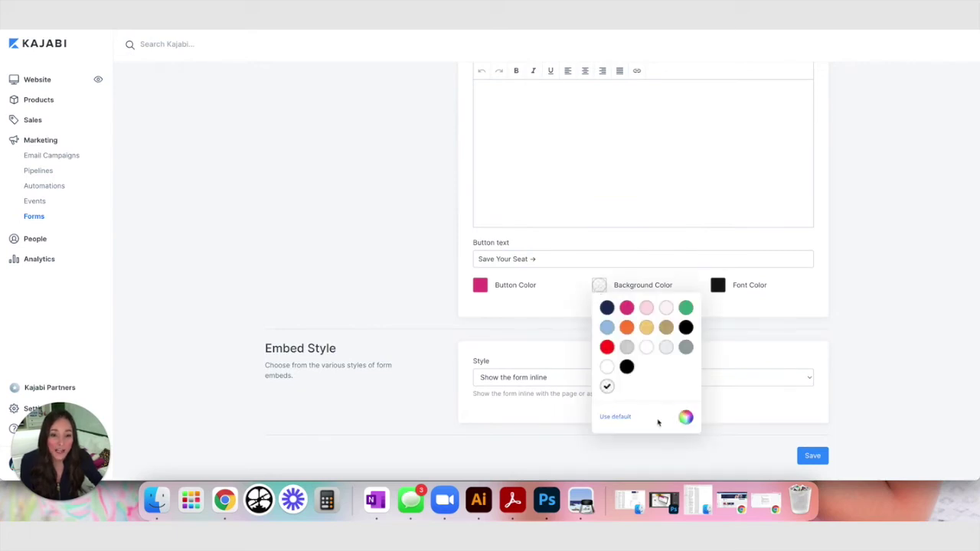
pyautogui.click(685, 417)
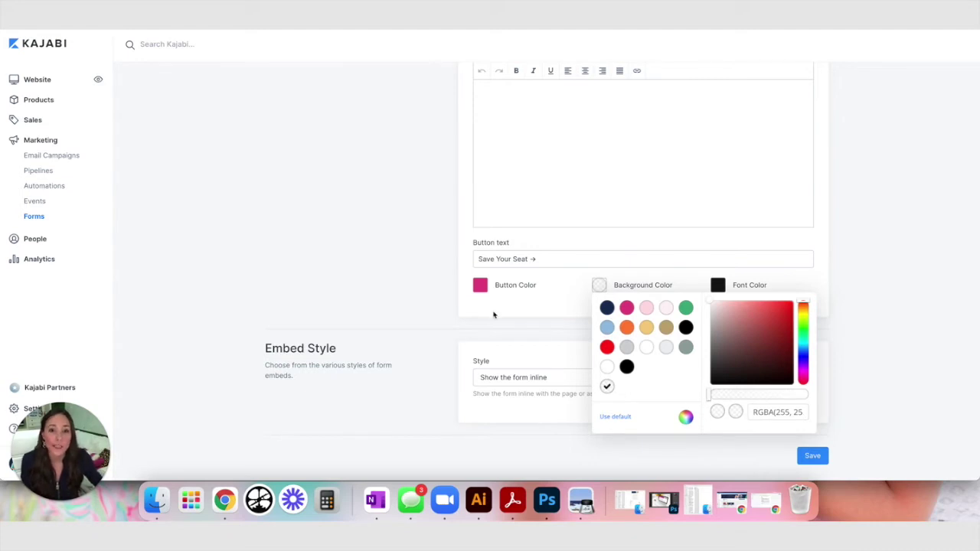
pyautogui.click(857, 332)
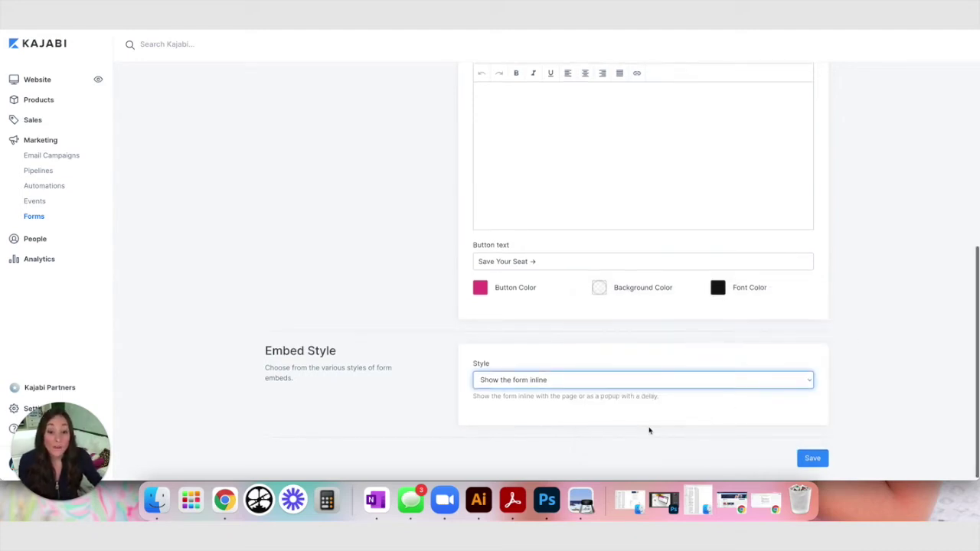
pyautogui.scroll(10, 636, 383)
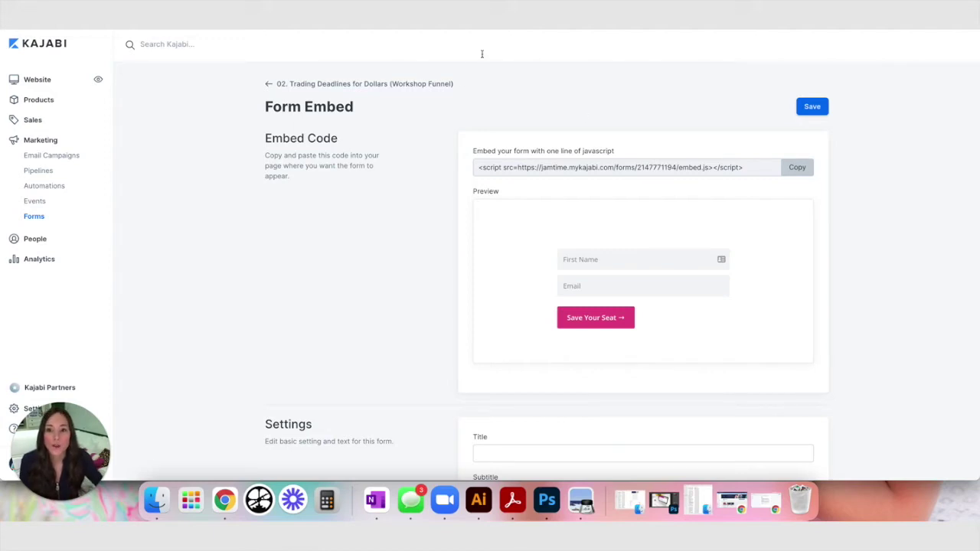
# Return to the workshop form's main settings and review its after-submission options and custom thank you page
pyautogui.click(366, 86)
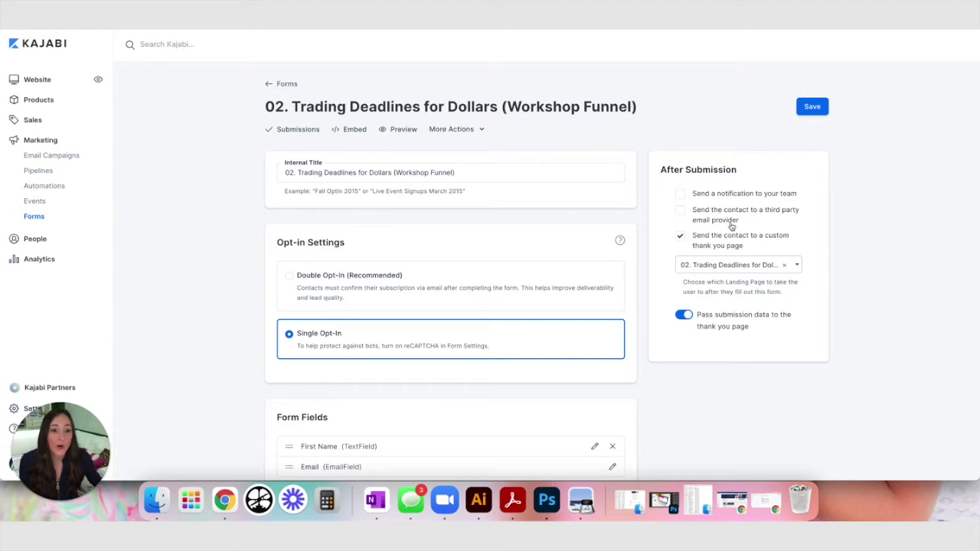
pyautogui.scroll(-1, 731, 228)
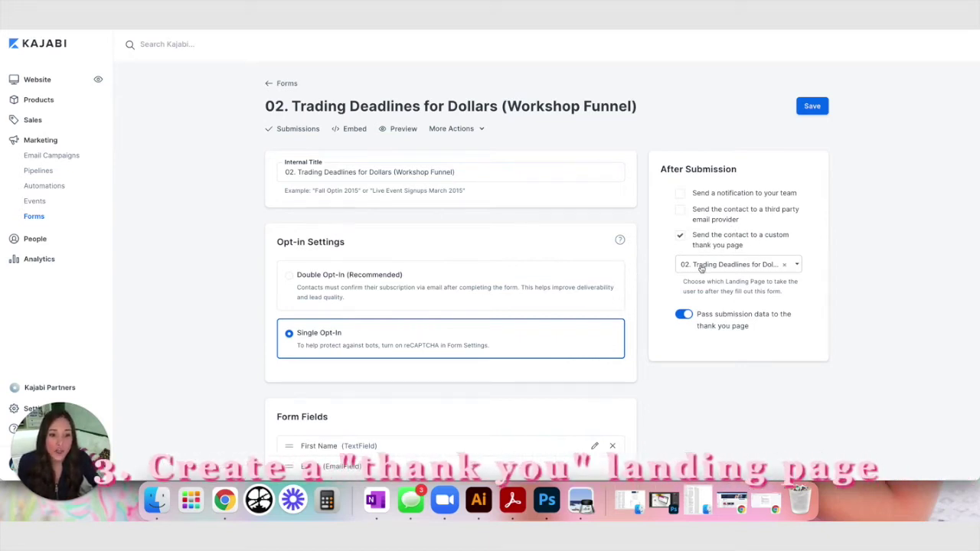
# Open the "02. Trading Deadlines for Dollars Workshop" landing page in the page editor
pyautogui.click(32, 81)
pyautogui.click(34, 110)
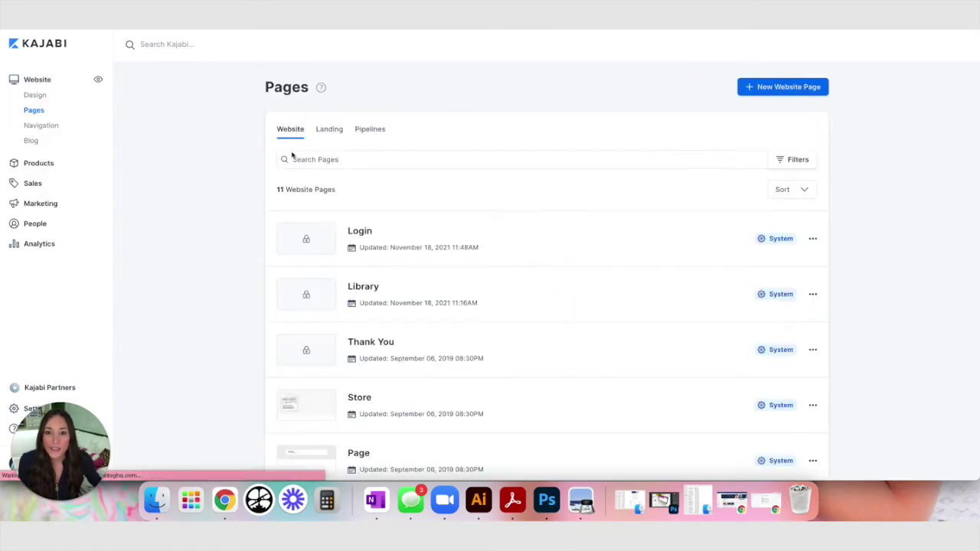
pyautogui.click(328, 130)
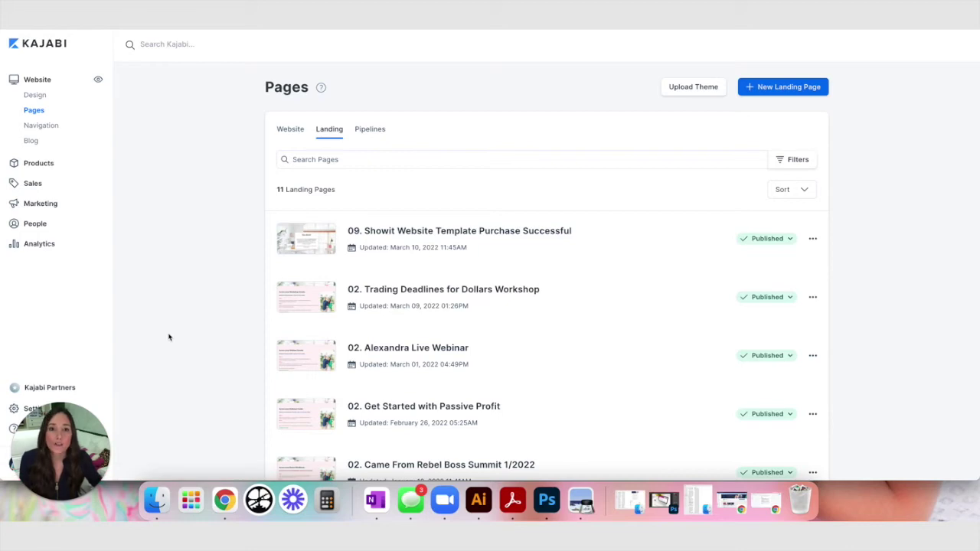
pyautogui.scroll(-1, 363, 258)
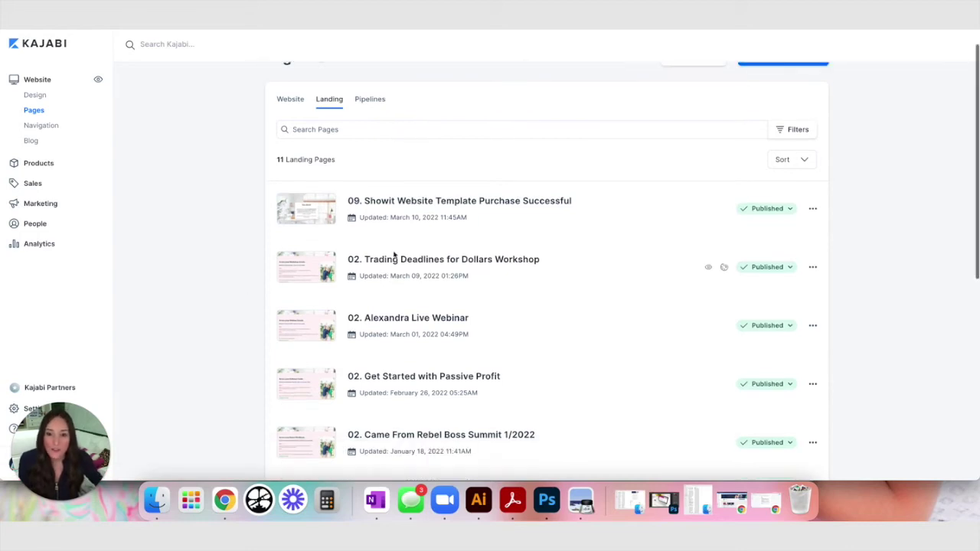
pyautogui.scroll(-1, 477, 260)
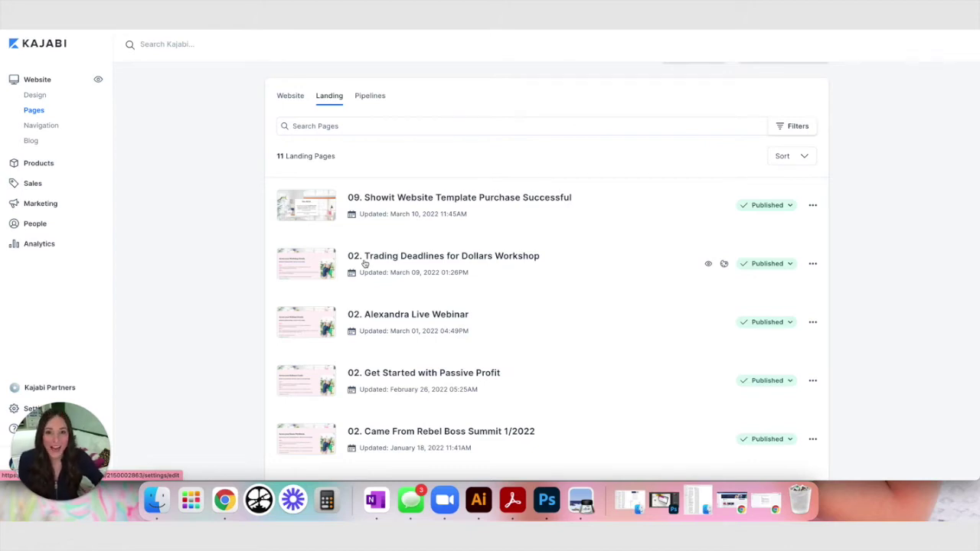
pyautogui.click(382, 260)
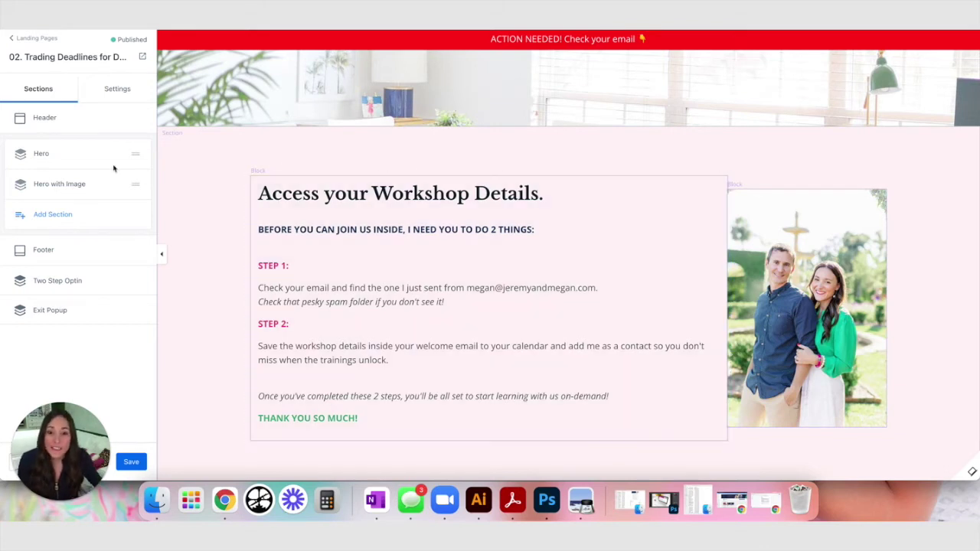
# Review the thank you page from its check-your-email banner through the workshop access steps to the footer
pyautogui.scroll(-2, 208, 270)
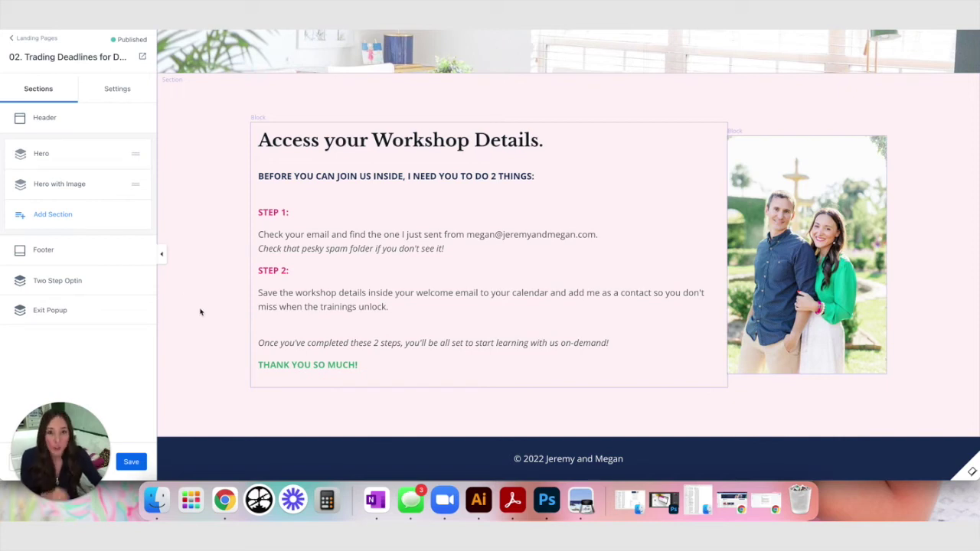
pyautogui.scroll(2, 200, 311)
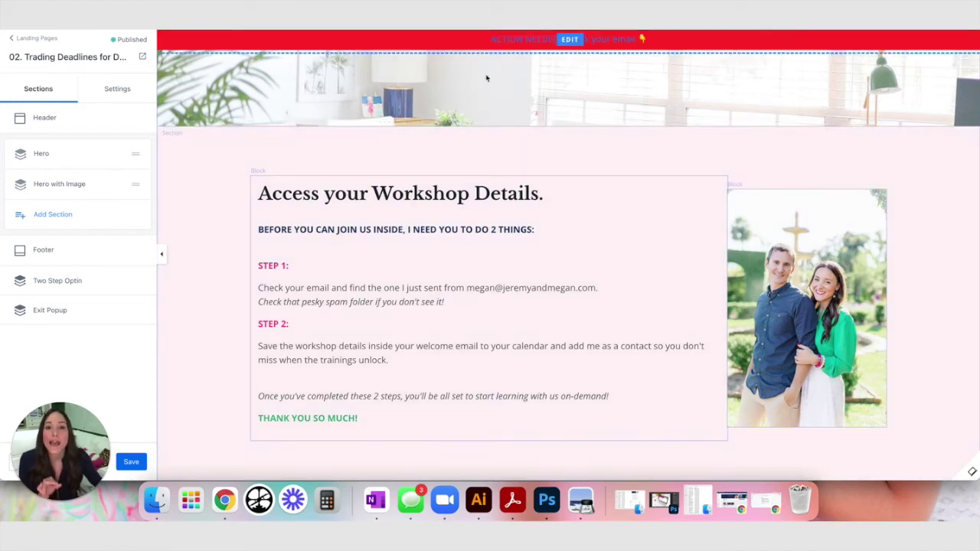
pyautogui.scroll(-2, 240, 287)
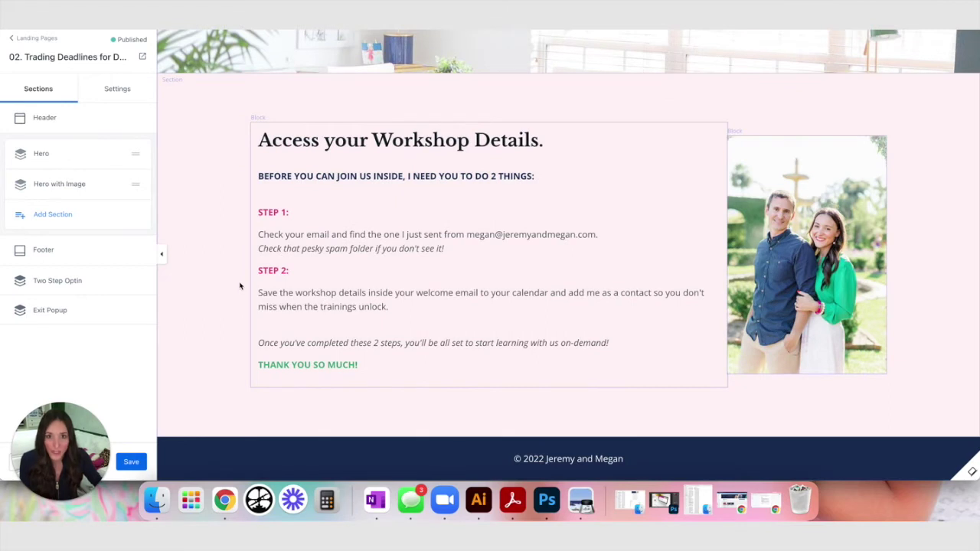
# Leave the page editor and review the workshop form's fields and its form-submission automations
pyautogui.click(31, 43)
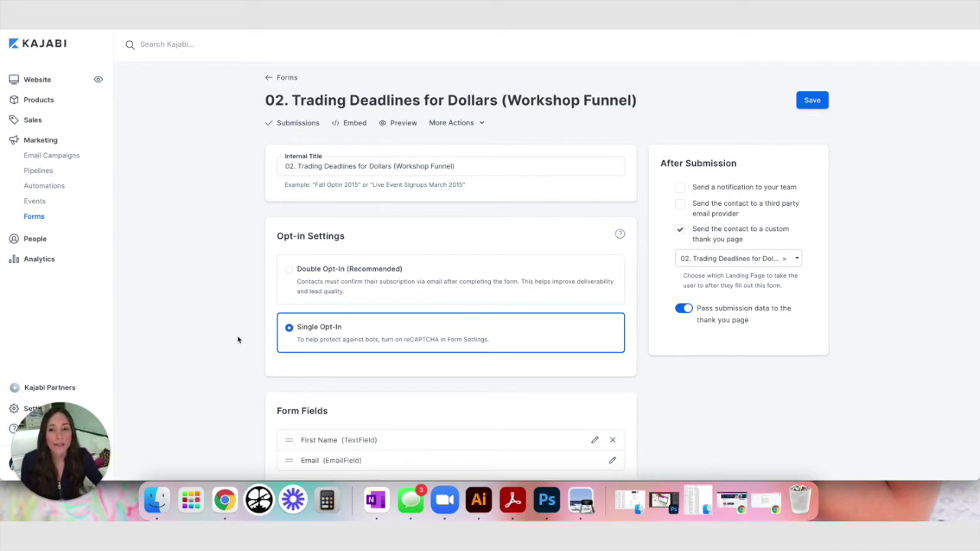
pyautogui.scroll(-1, 238, 340)
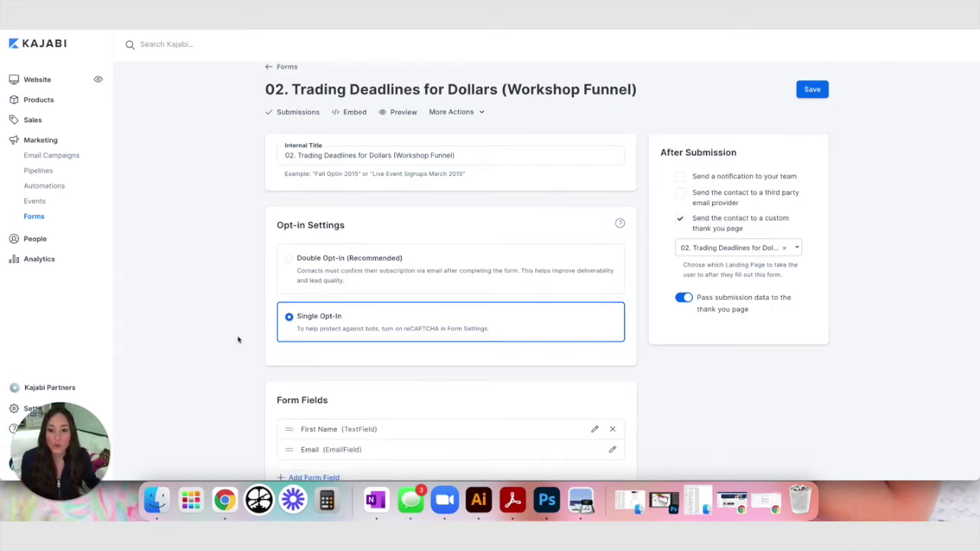
pyautogui.scroll(-8, 238, 340)
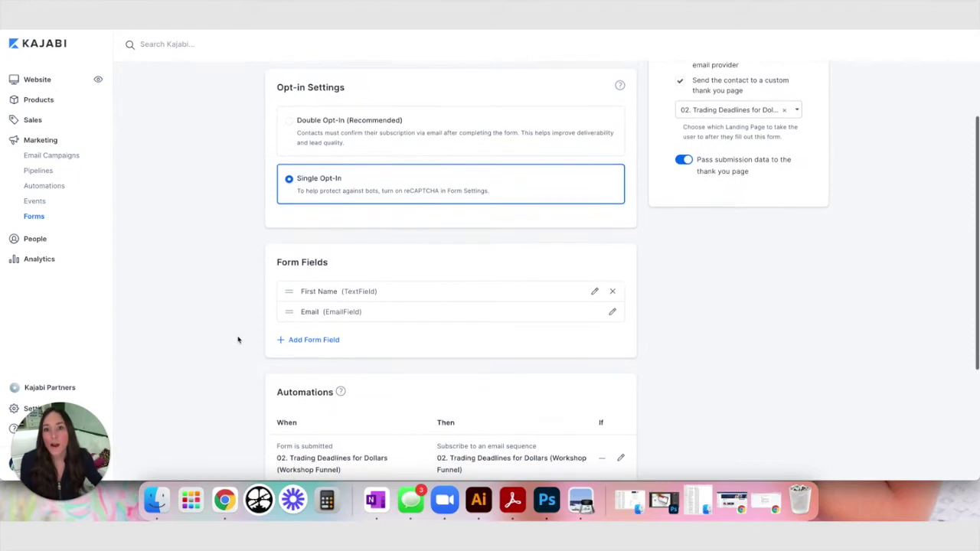
pyautogui.scroll(-2, 238, 340)
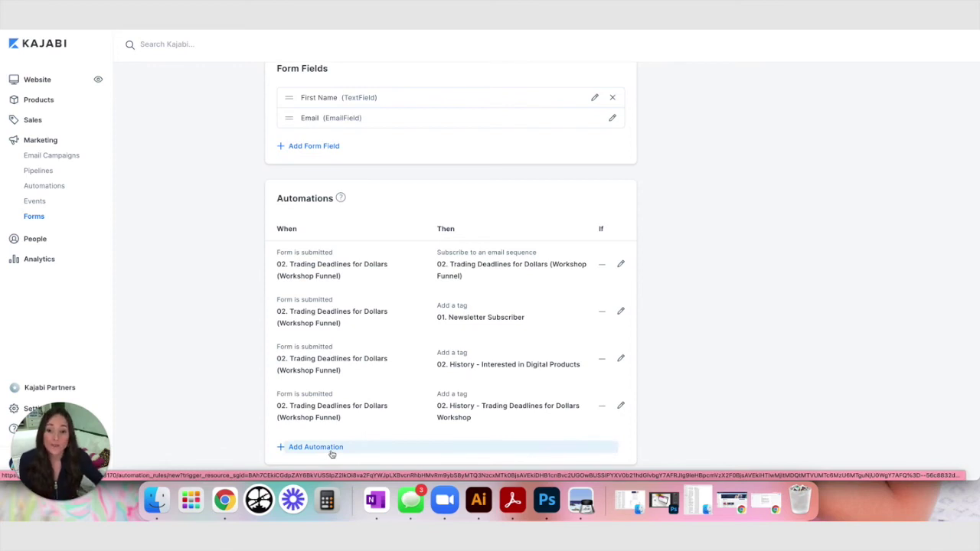
# Explore a new form-submission automation set to "Send an email" to the person, review its email template, and close it unsaved
pyautogui.click(332, 449)
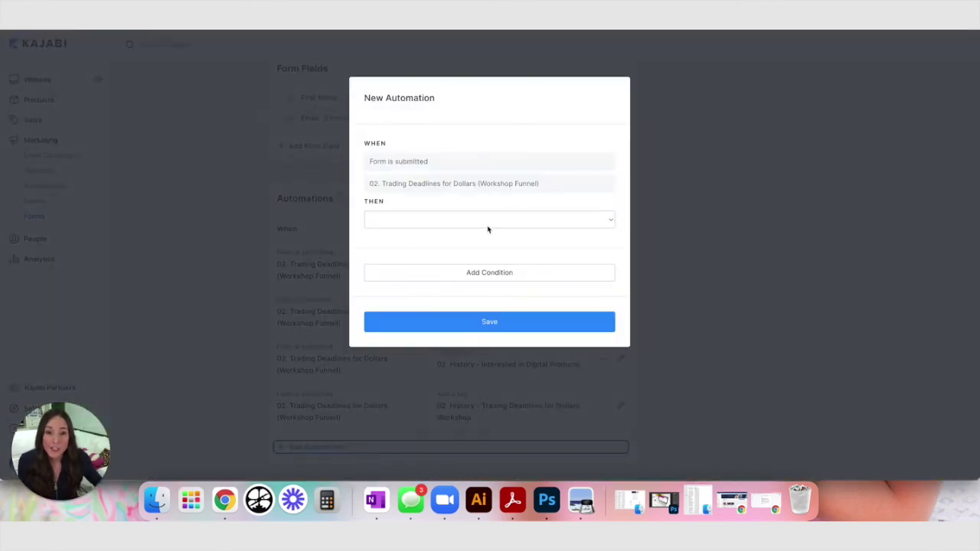
pyautogui.click(425, 224)
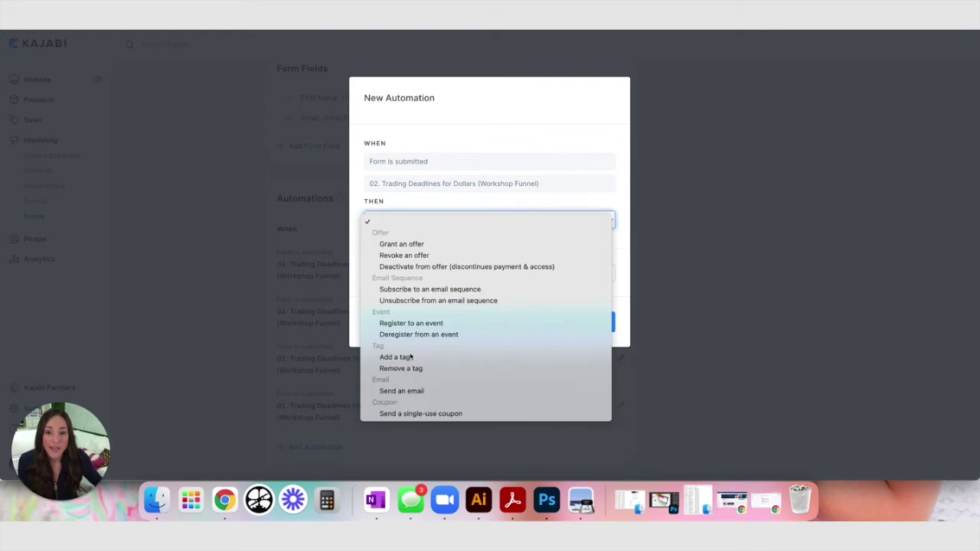
pyautogui.click(401, 391)
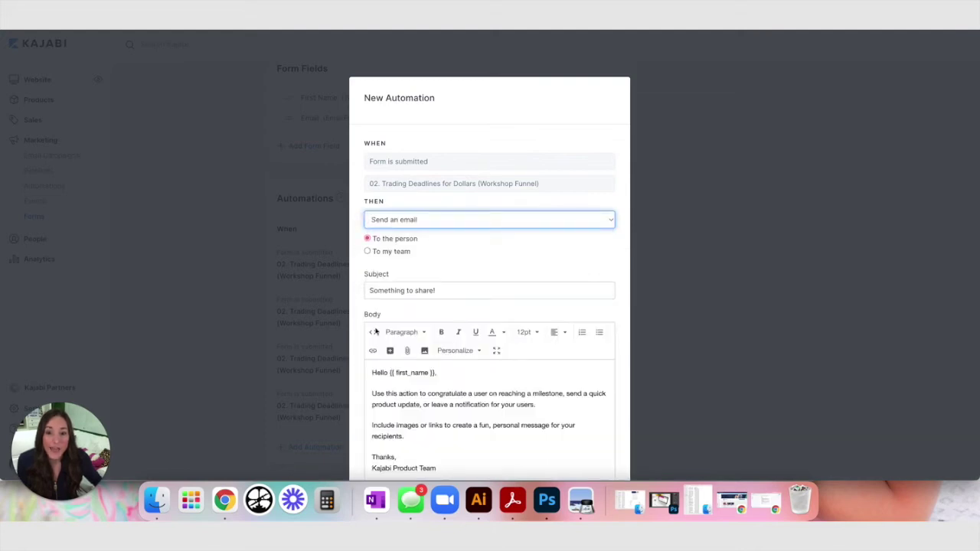
pyautogui.scroll(-2, 375, 331)
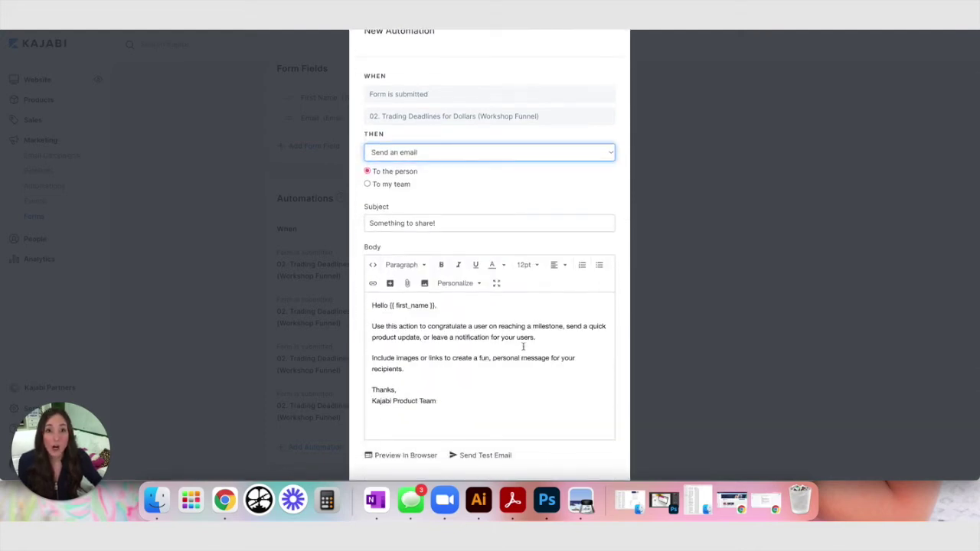
pyautogui.scroll(-1, 523, 346)
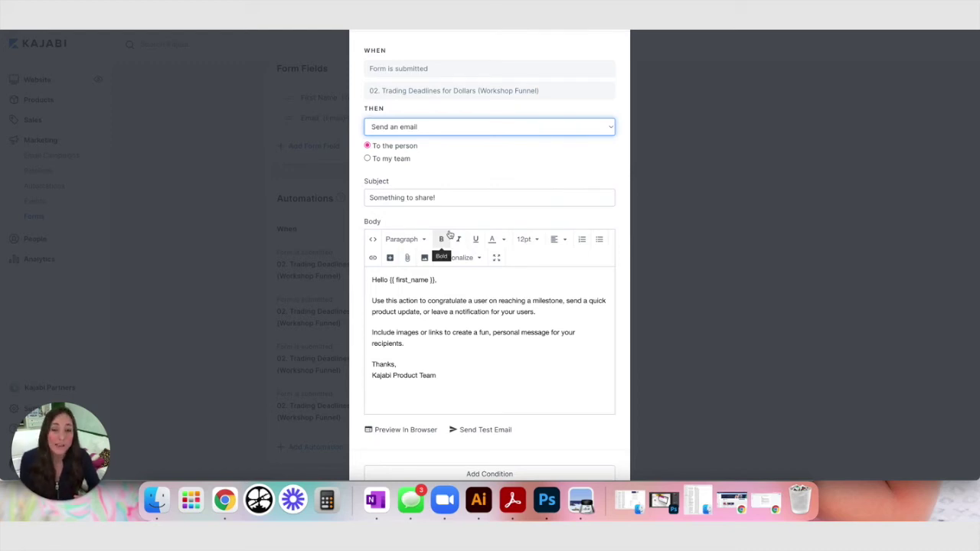
pyautogui.scroll(-3, 464, 345)
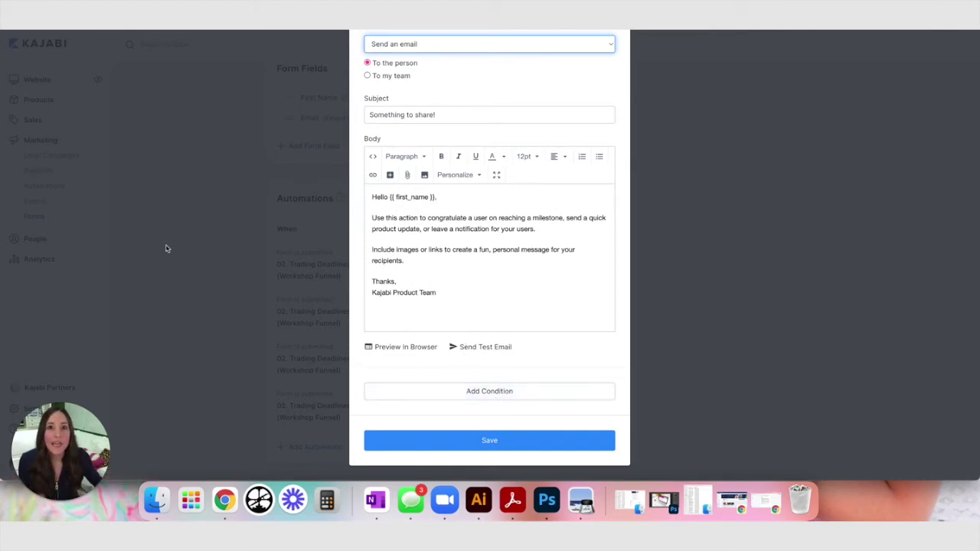
pyautogui.click(712, 274)
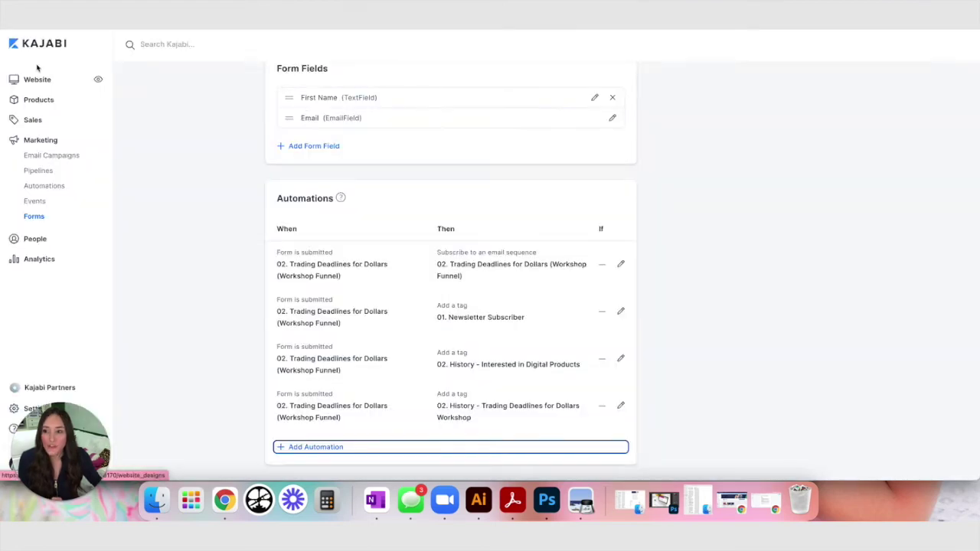
# Go to the email campaigns, look at the campaign types offered for a new one, and close the choice without creating anything
pyautogui.click(59, 158)
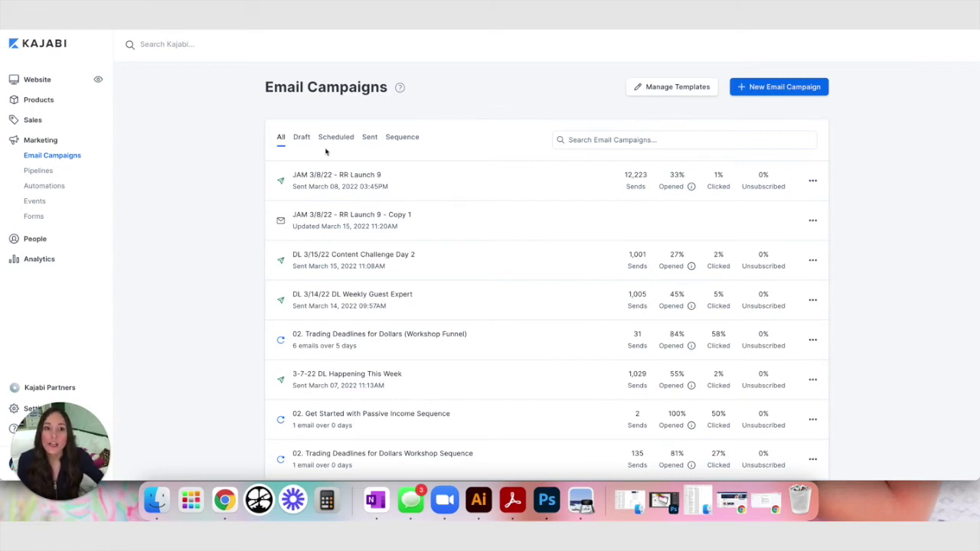
pyautogui.scroll(-1, 788, 90)
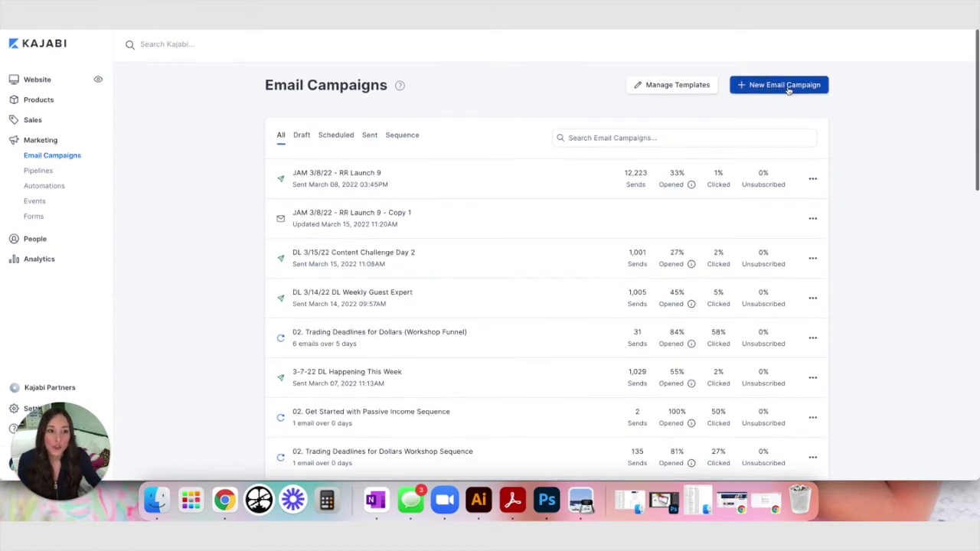
pyautogui.click(788, 86)
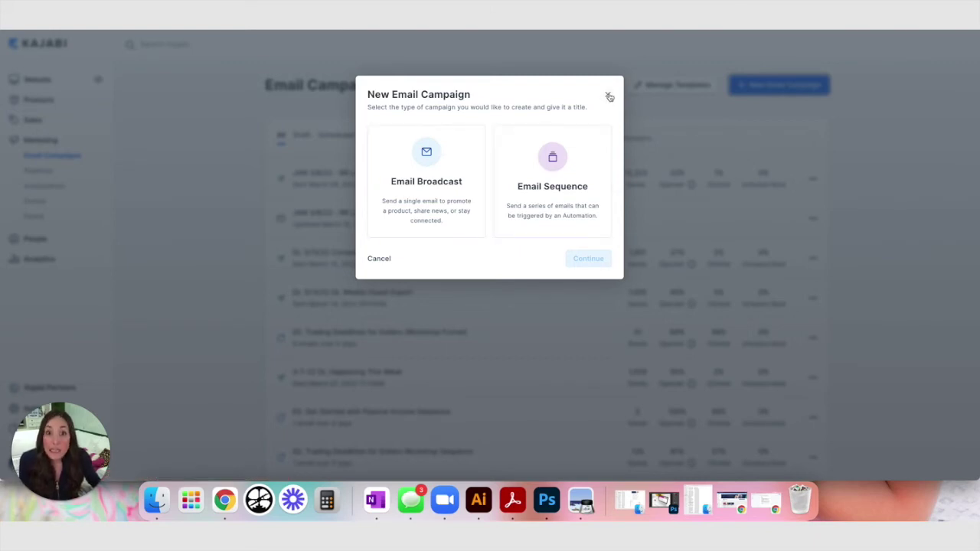
pyautogui.click(608, 95)
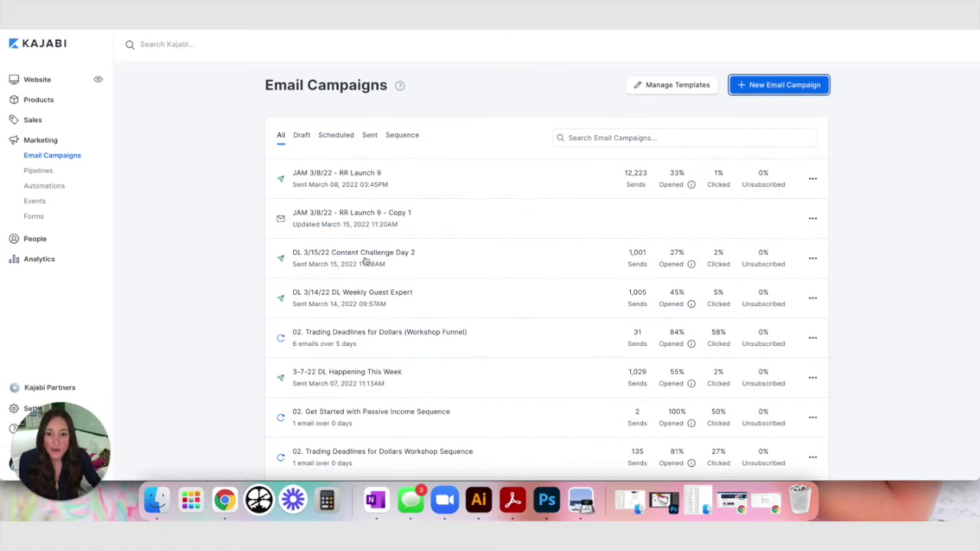
# Open the "02. Trading Deadlines for Dollars (Workshop Funnel)" sequence and review its emails and the days they are sent
pyautogui.click(353, 334)
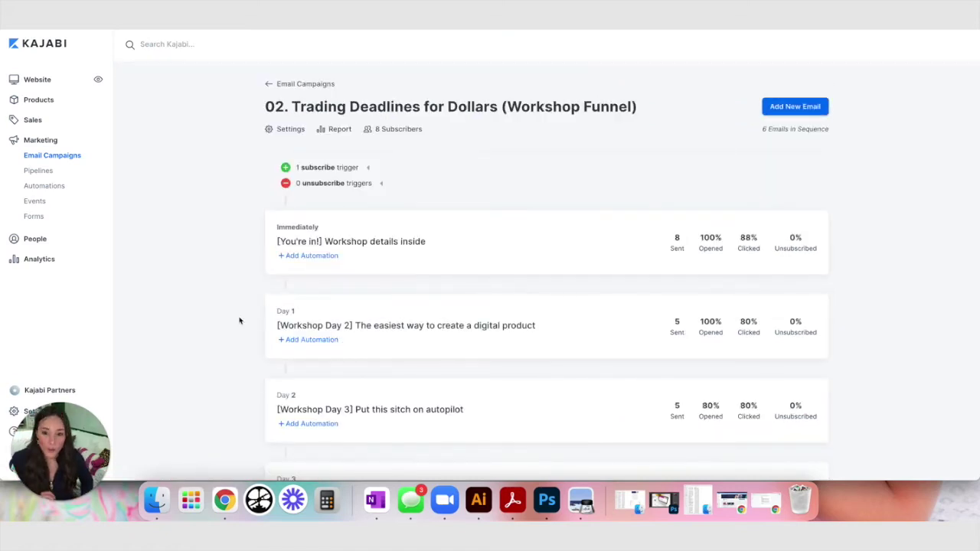
pyautogui.scroll(-1, 242, 321)
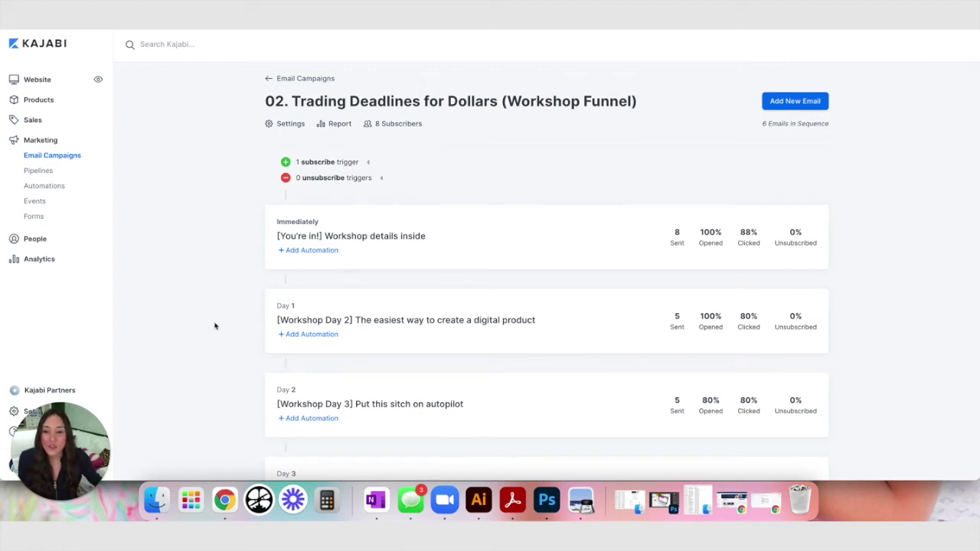
pyautogui.scroll(-3, 215, 321)
pyautogui.scroll(-5, 214, 326)
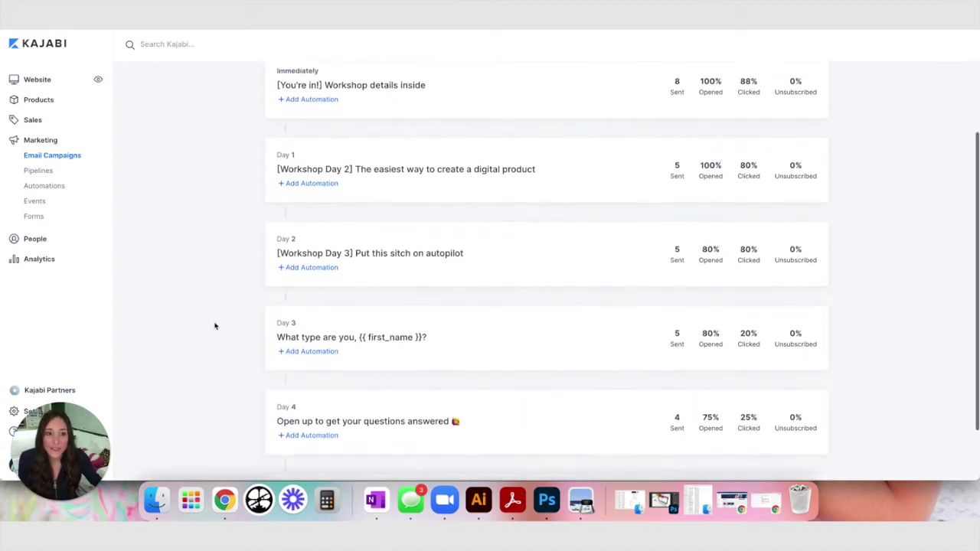
pyautogui.scroll(4, 215, 326)
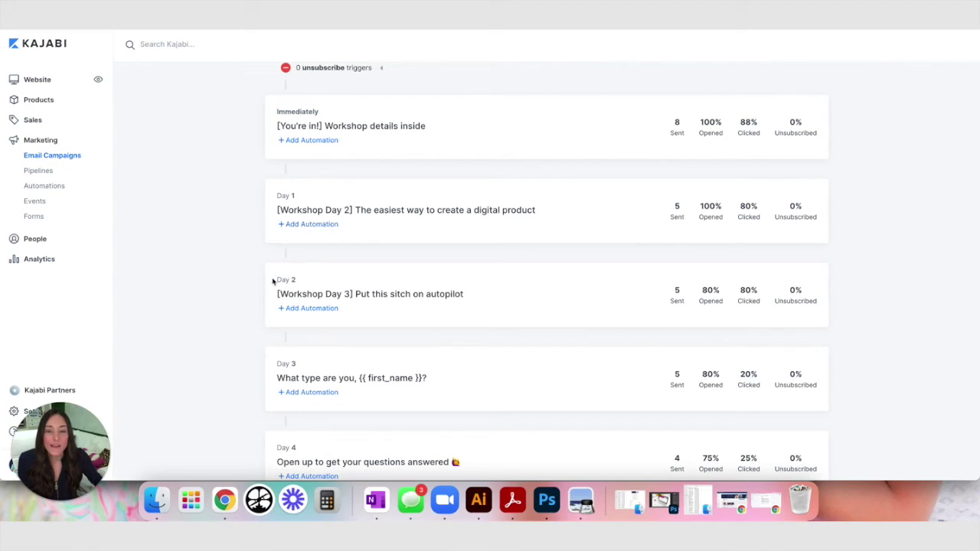
pyautogui.scroll(3, 215, 370)
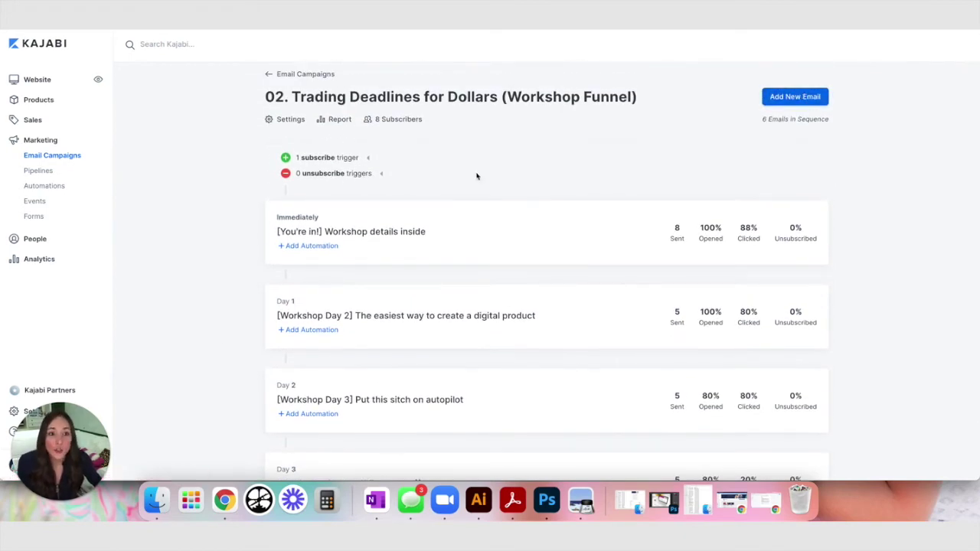
# Open the immediately sent "[You're in!] Workshop details inside" email and examine its subject line and preview text
pyautogui.click(302, 231)
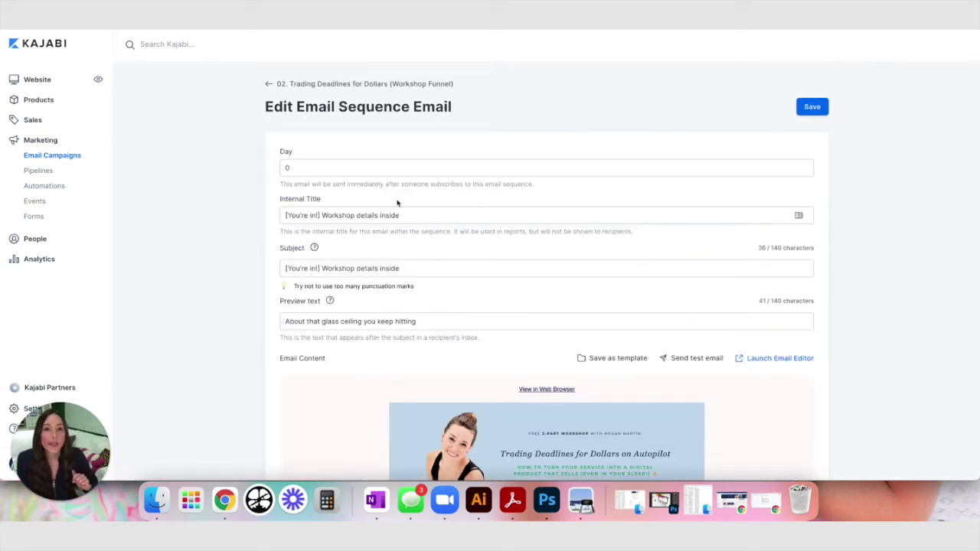
pyautogui.moveTo(408, 272); pyautogui.dragTo(237, 271)
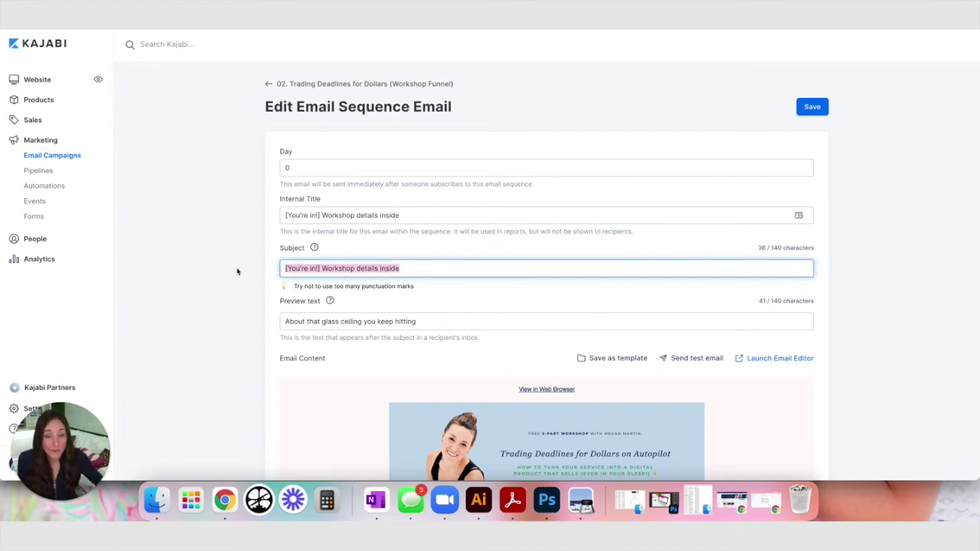
pyautogui.click(324, 323)
pyautogui.moveTo(423, 325); pyautogui.dragTo(245, 328)
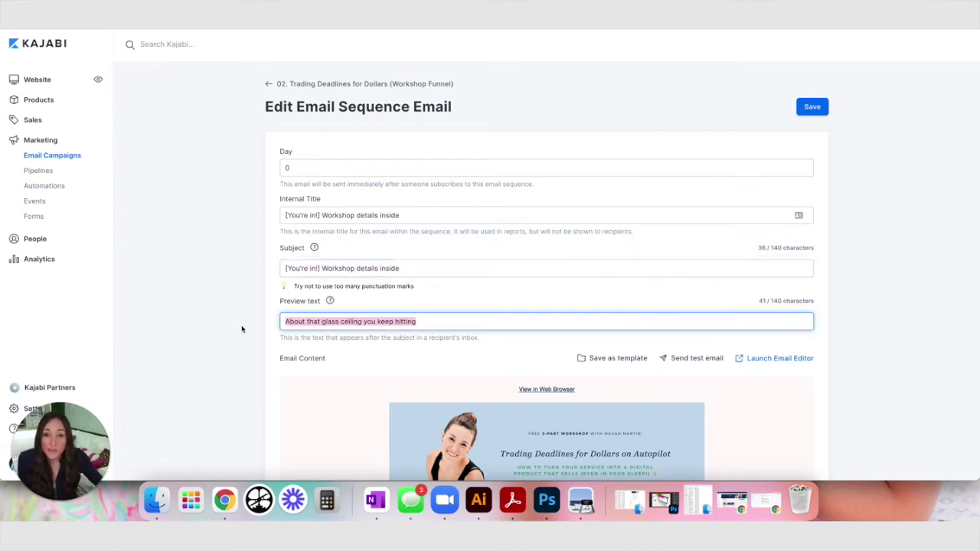
pyautogui.click(238, 334)
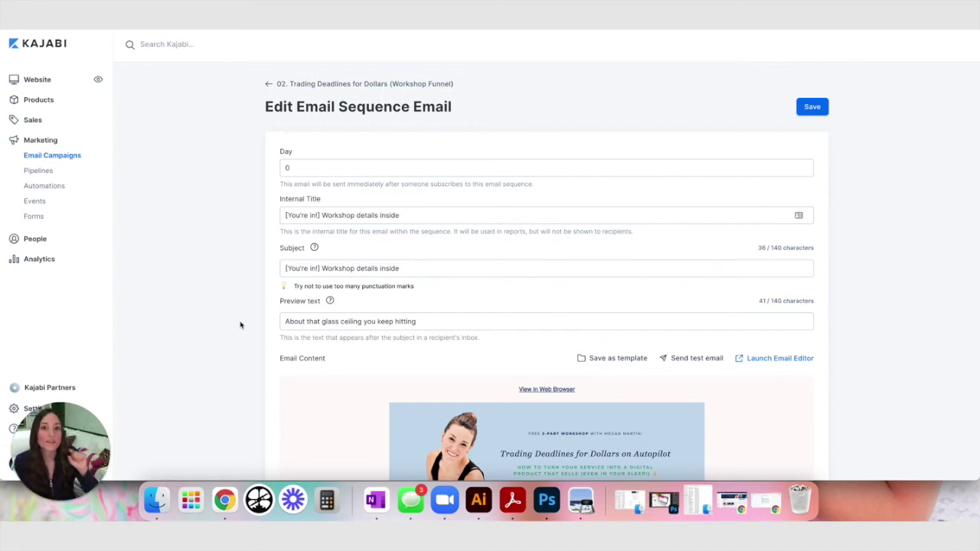
pyautogui.moveTo(476, 327); pyautogui.dragTo(288, 322)
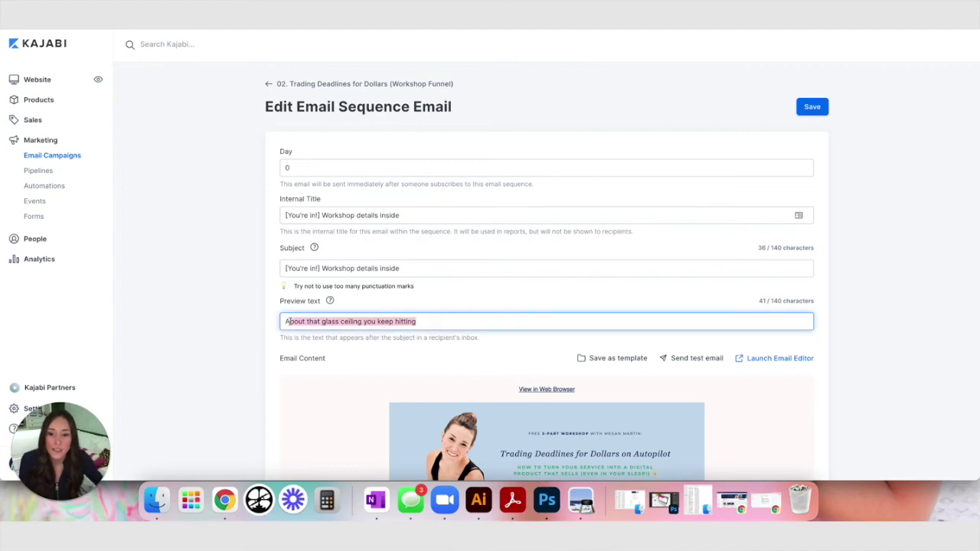
pyautogui.click(215, 348)
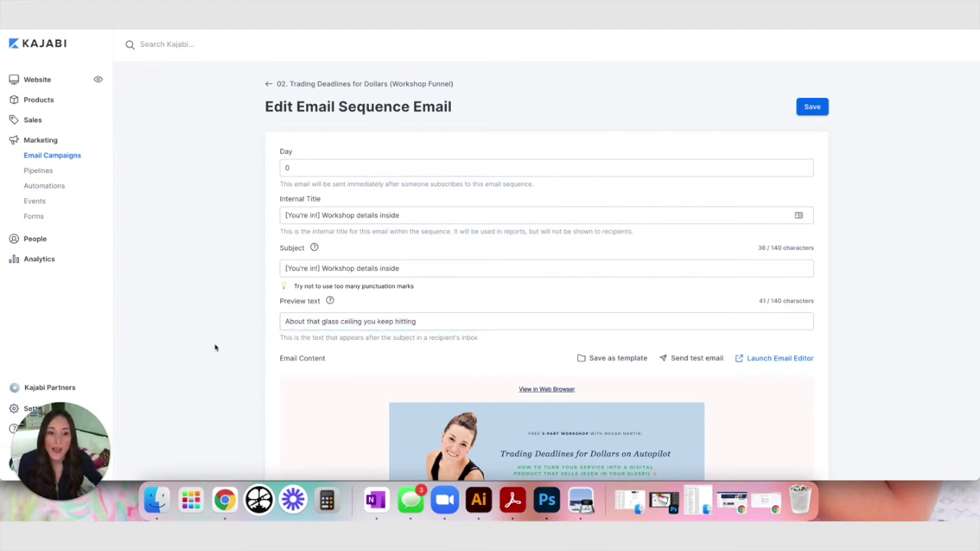
# Review the email's content, including its workshop banner and opening message, and return to its settings
pyautogui.scroll(-5, 215, 348)
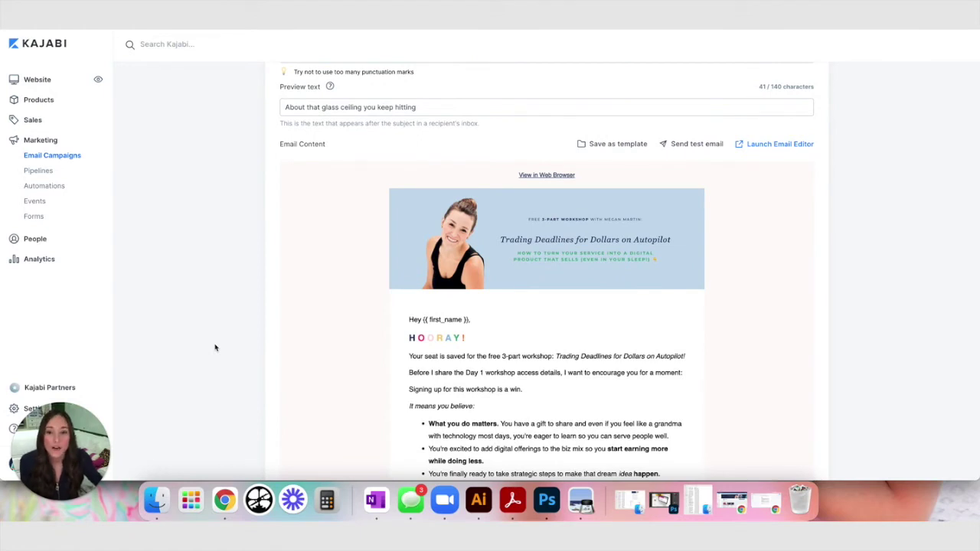
pyautogui.moveTo(310, 314)
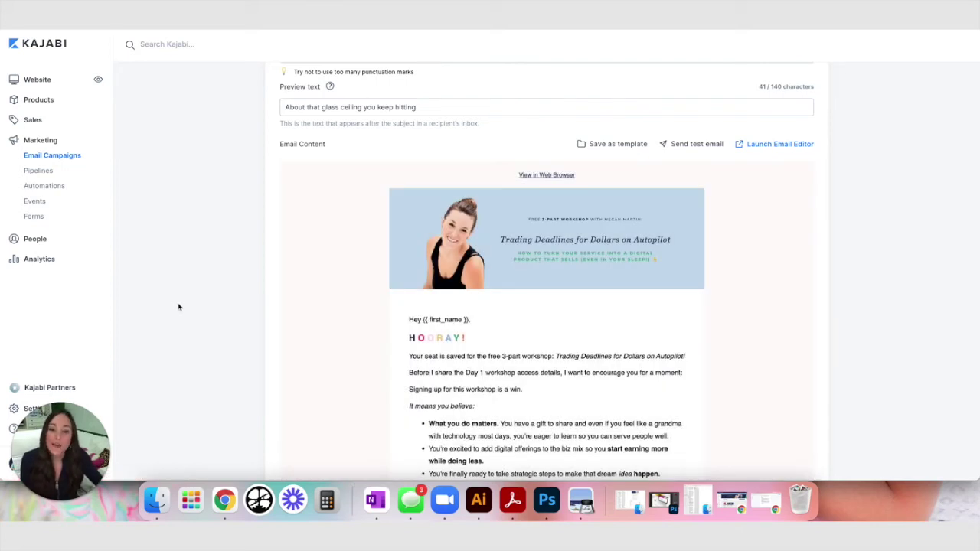
pyautogui.scroll(5, 201, 314)
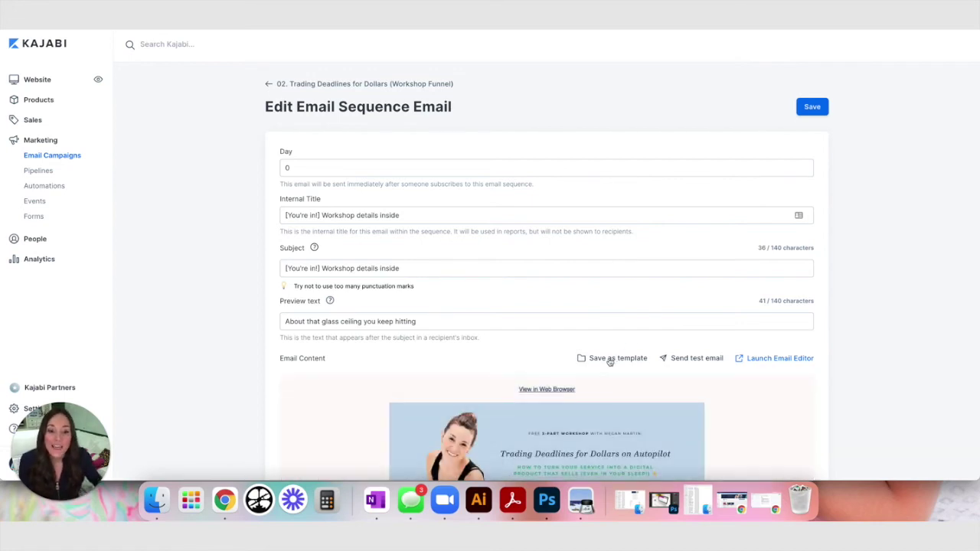
# Return to the workshop funnel sequence, start adding a new email, and browse all saved custom templates
pyautogui.click(306, 86)
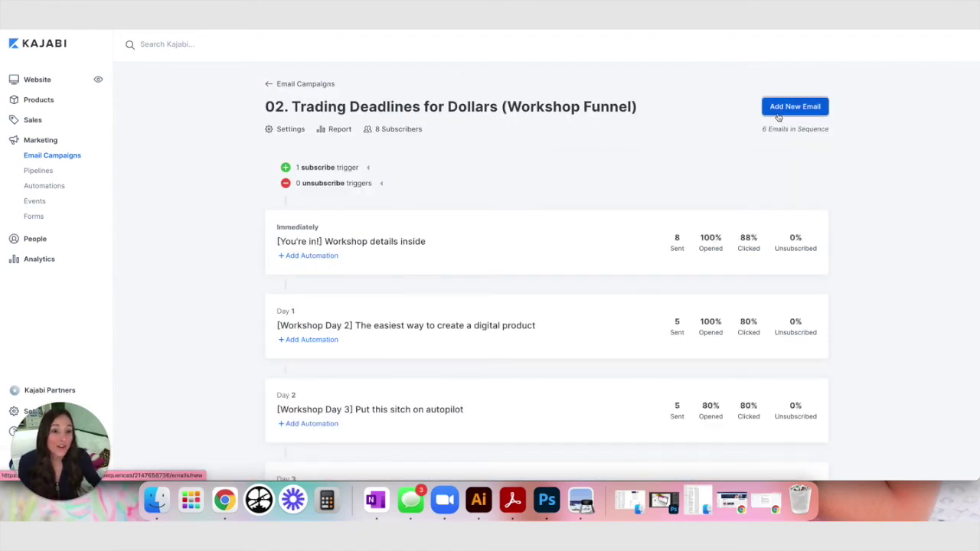
pyautogui.click(778, 113)
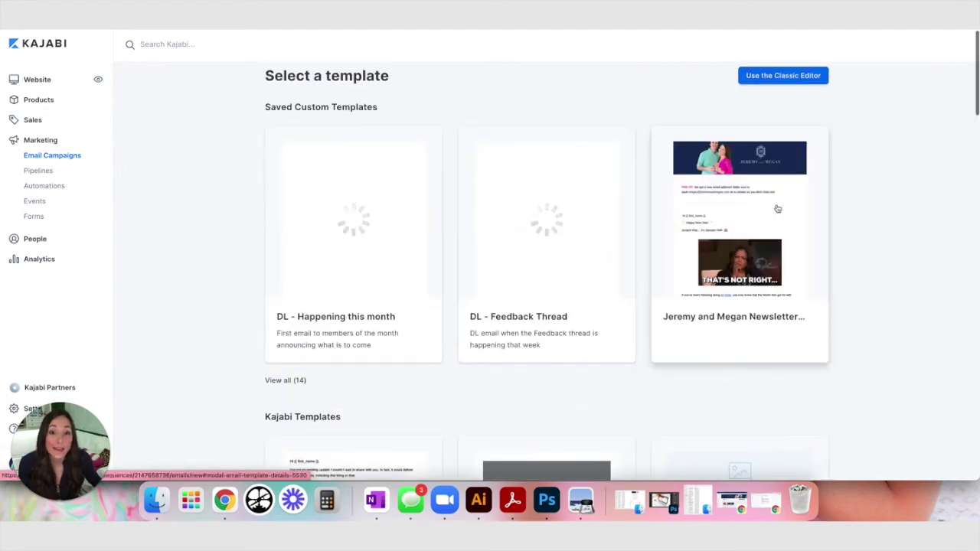
pyautogui.click(280, 382)
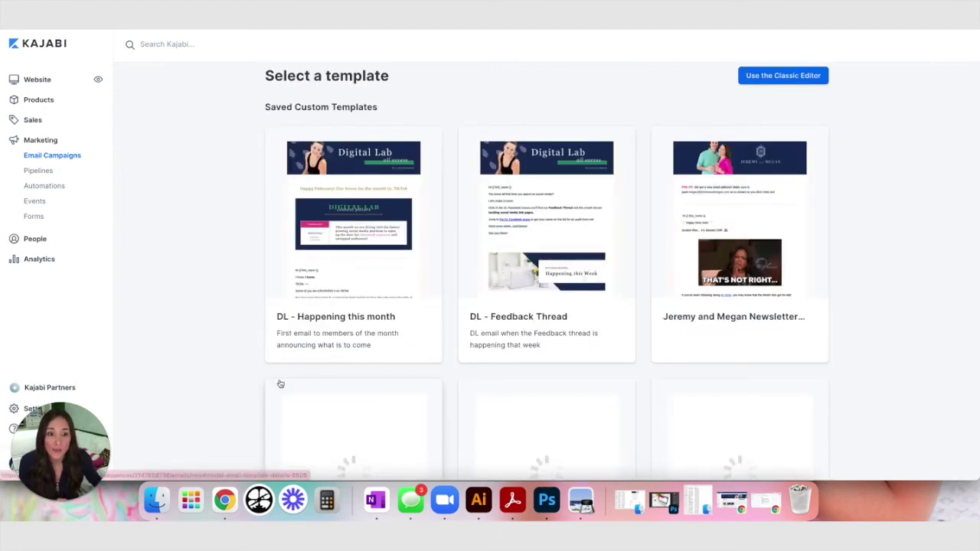
pyautogui.scroll(-5, 875, 402)
pyautogui.scroll(-3, 875, 403)
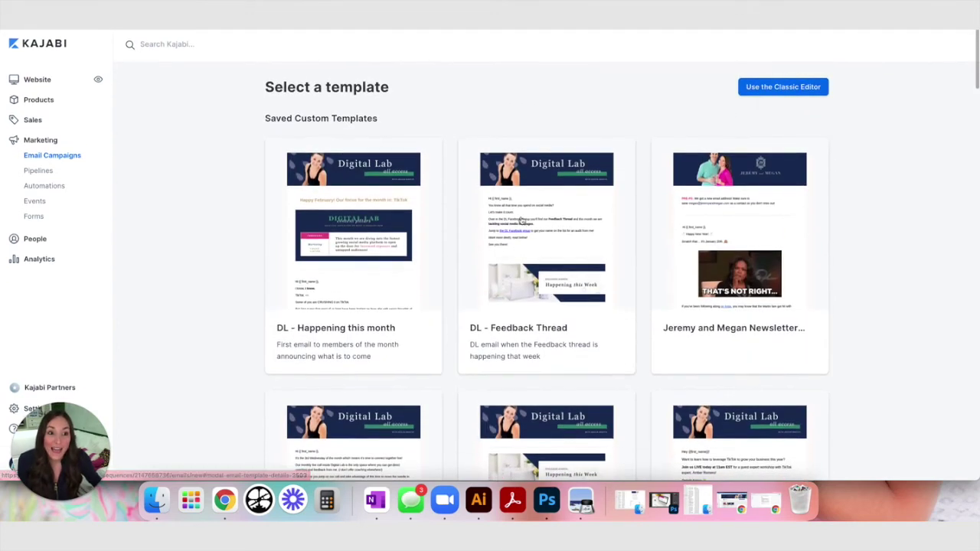
pyautogui.scroll(-10, 474, 212)
# Preview the "RR Launch - Which Type are you" template up to its title entry, close it unused, and look over the other saved templates
pyautogui.click(574, 272)
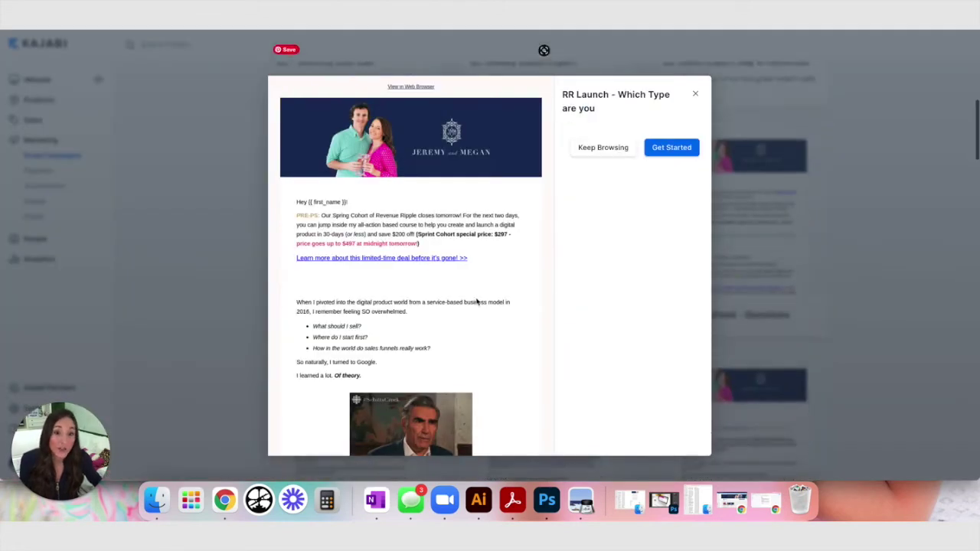
pyautogui.click(678, 148)
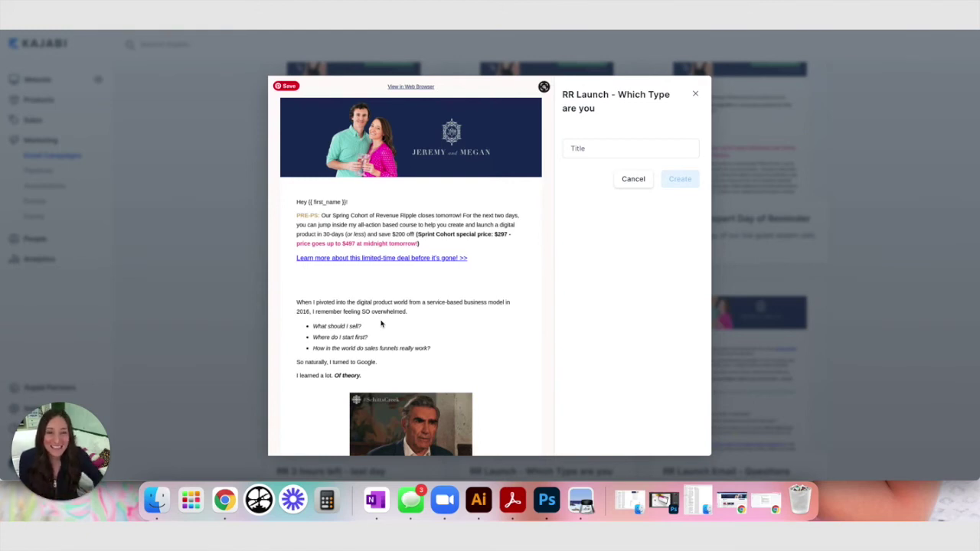
pyautogui.click(695, 94)
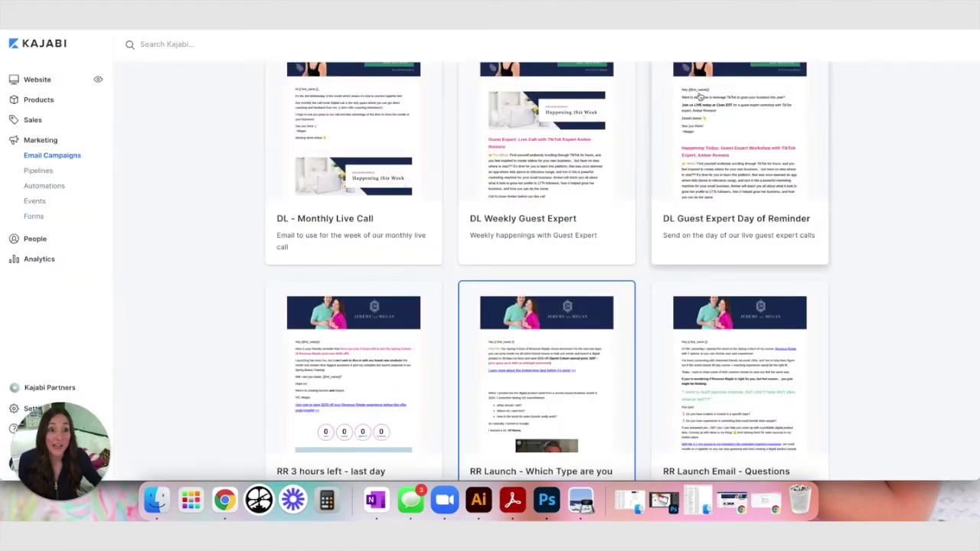
pyautogui.scroll(5, 214, 131)
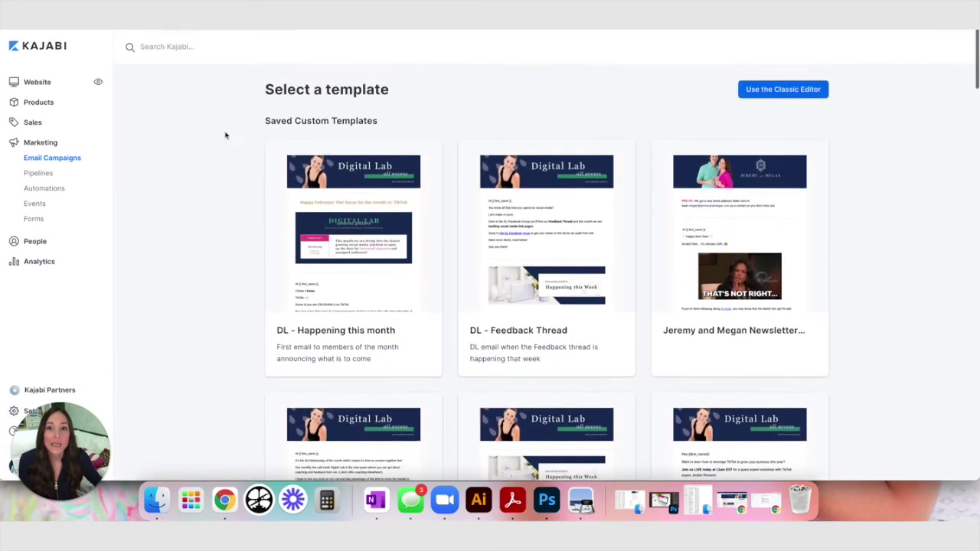
pyautogui.scroll(-10, 546, 268)
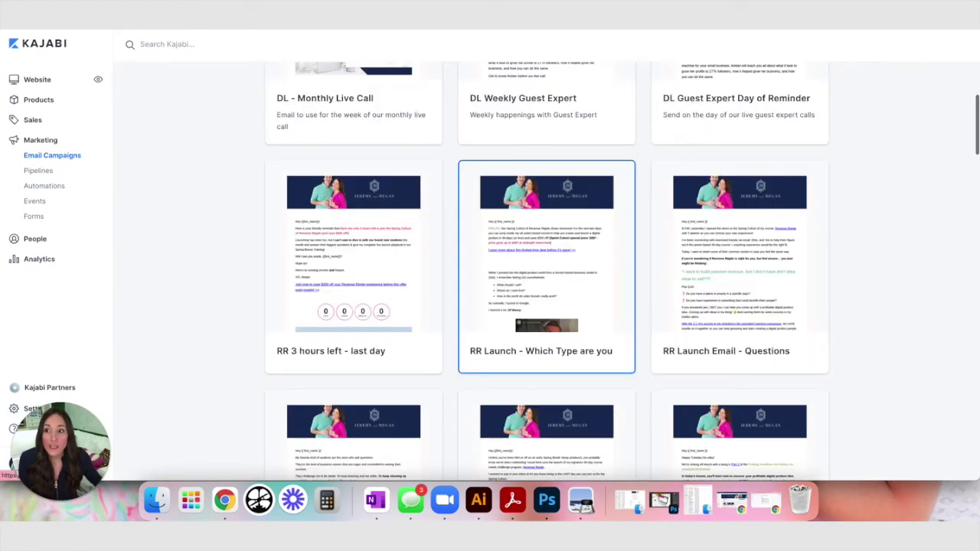
pyautogui.scroll(-1, 167, 240)
pyautogui.scroll(10, 166, 240)
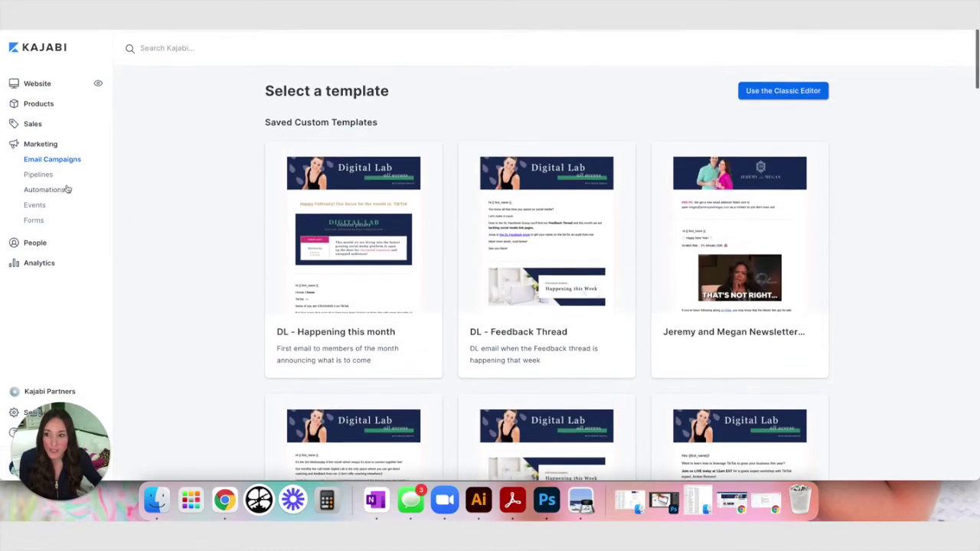
# Return to the email campaigns and check the actions available for "JAM 3/8/22 - RR Launch 9", such as saving as a template or cloning
pyautogui.click(58, 160)
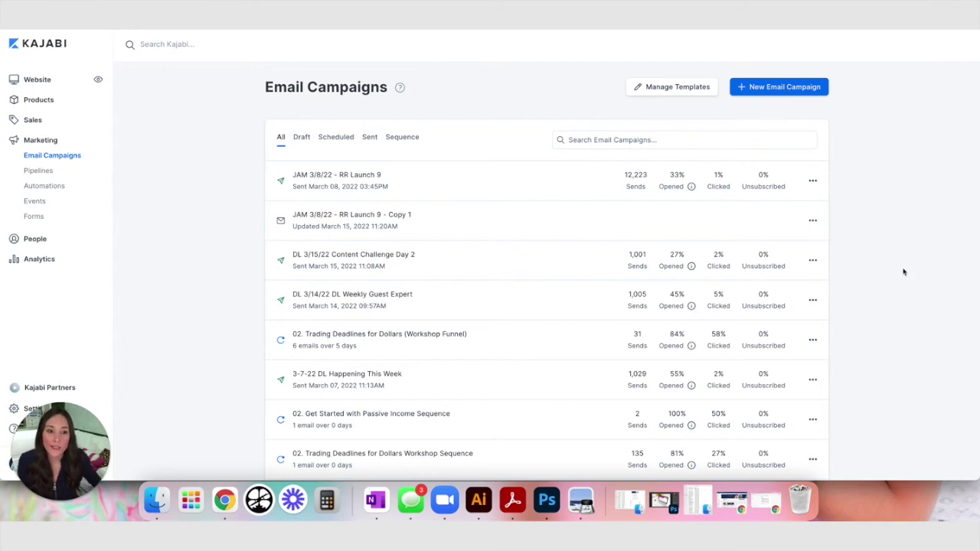
pyautogui.click(813, 182)
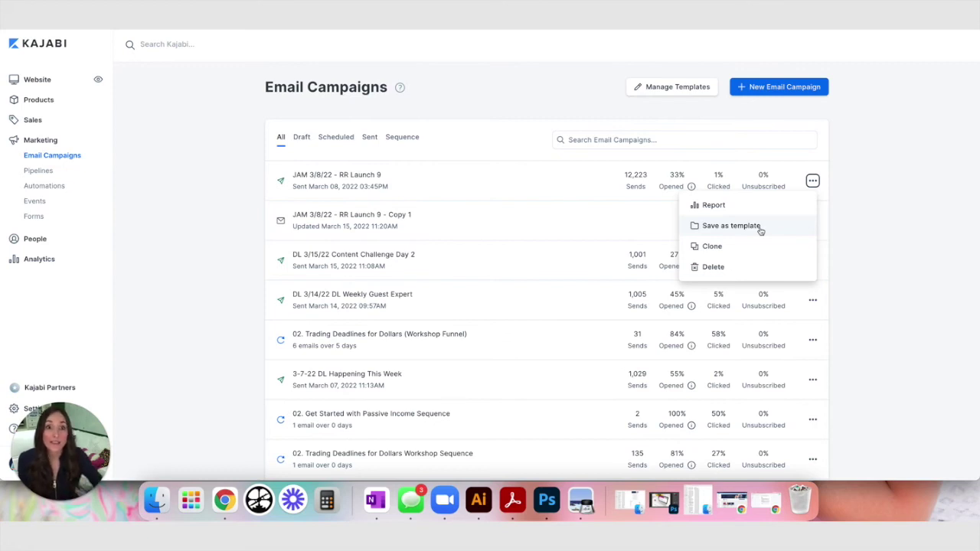
pyautogui.click(471, 81)
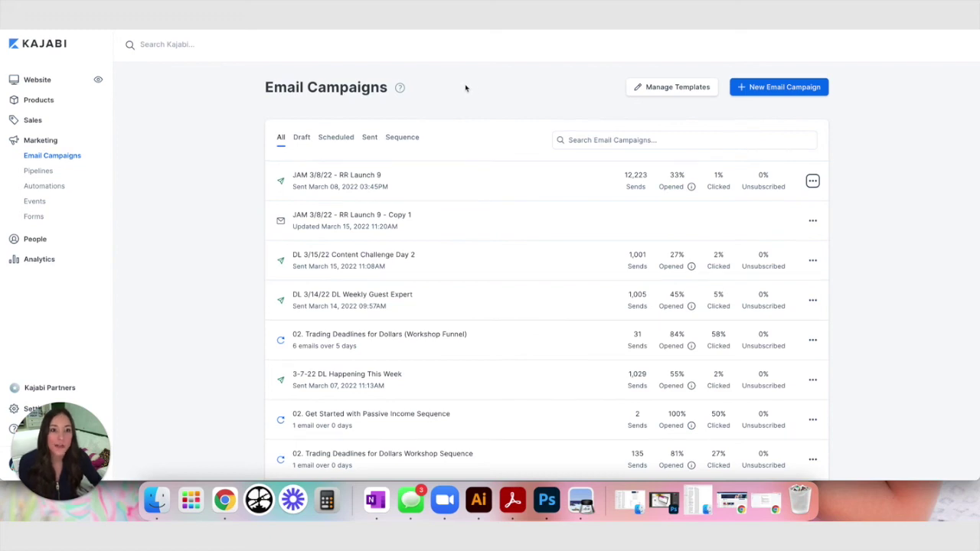
# Create a new email campaign of the Email Sequence type titled "New Sequence"
pyautogui.click(786, 90)
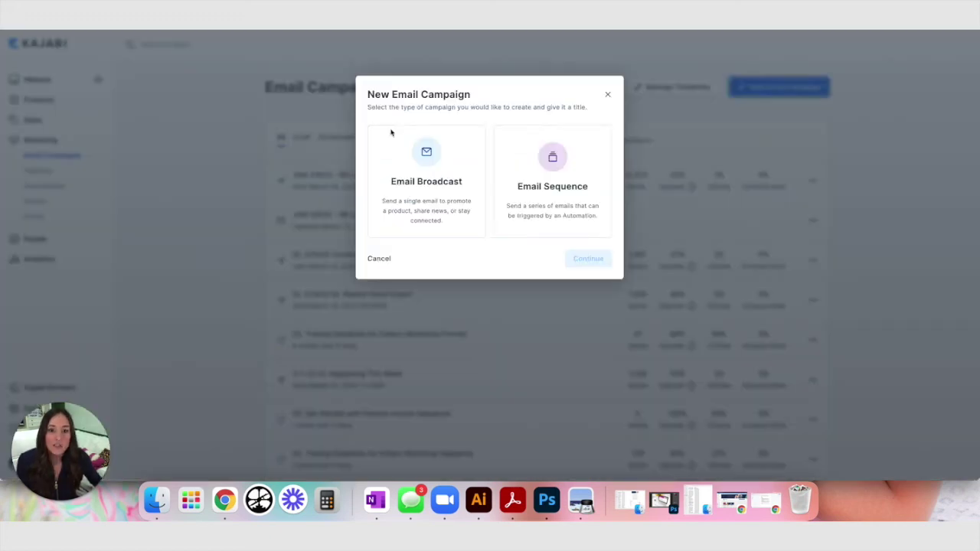
pyautogui.click(567, 158)
pyautogui.click(464, 259)
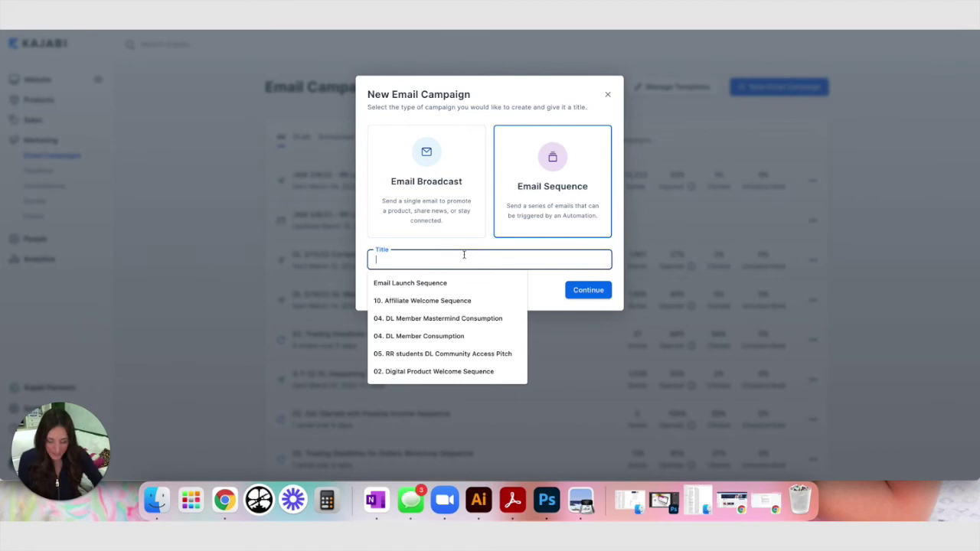
pyautogui.write('New Sequence')
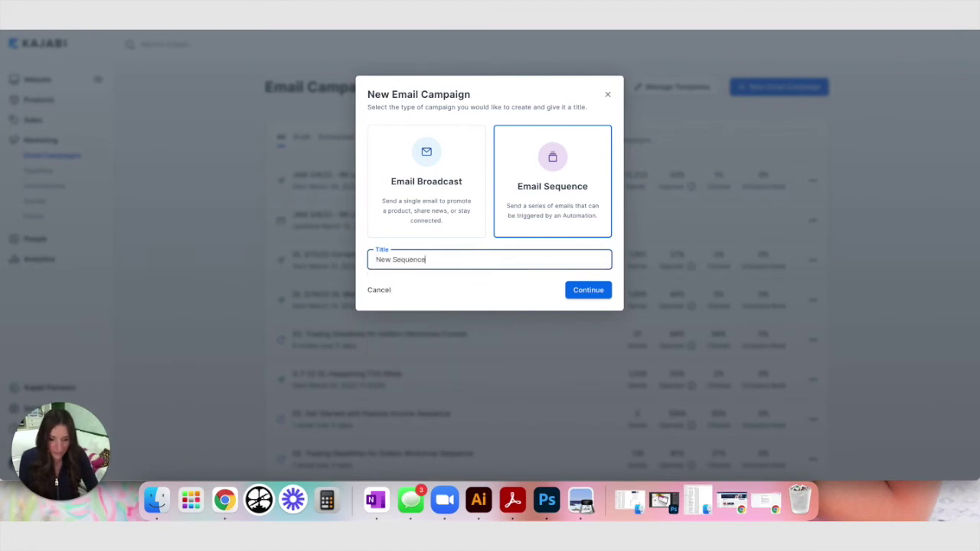
pyautogui.click(602, 294)
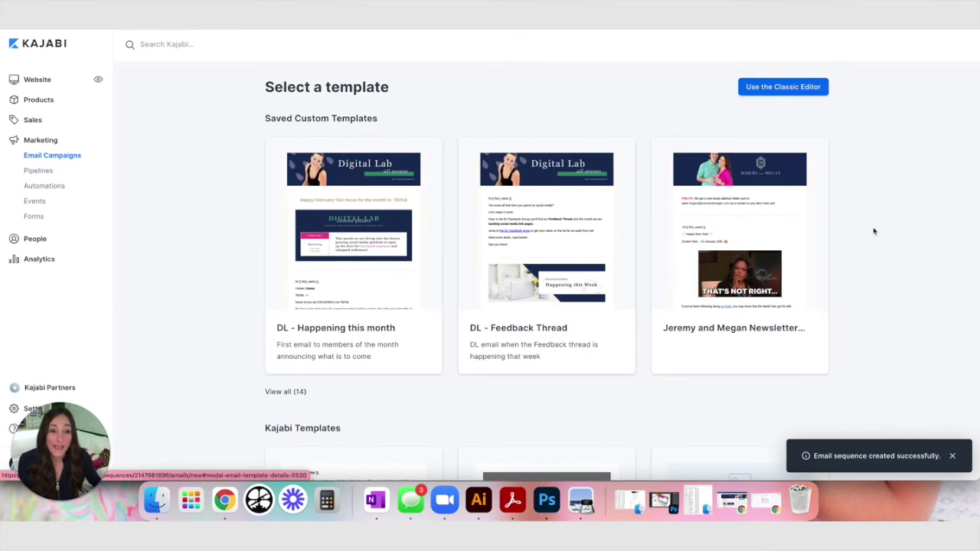
# Browse the Kajabi email templates and preview the full layout of the Bridge signup confirmation template
pyautogui.scroll(-1, 890, 255)
pyautogui.scroll(-5, 890, 256)
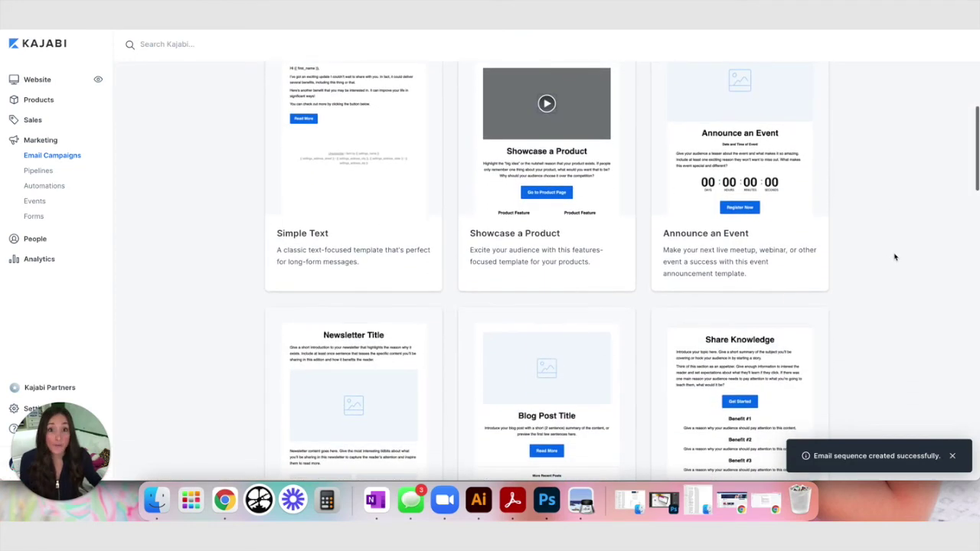
pyautogui.scroll(-2, 894, 257)
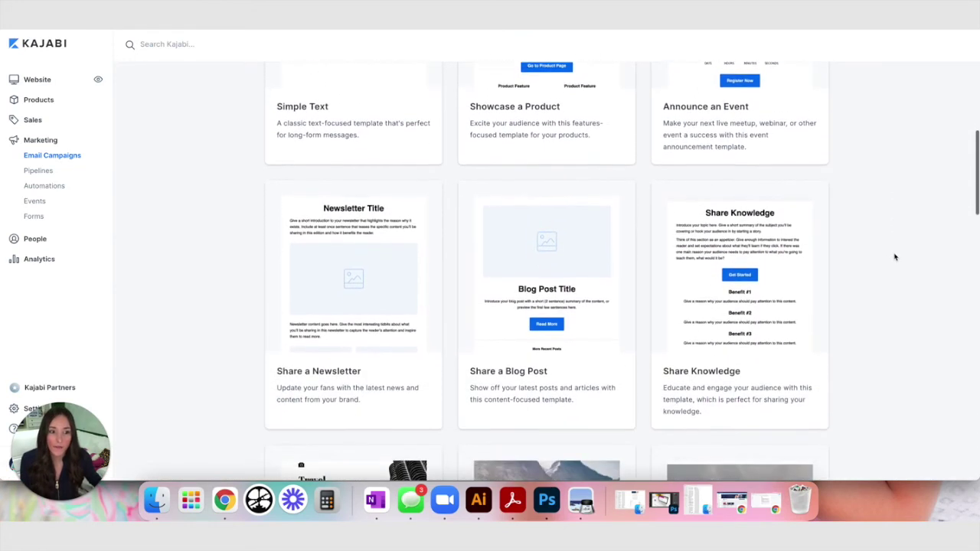
pyautogui.scroll(-4, 894, 258)
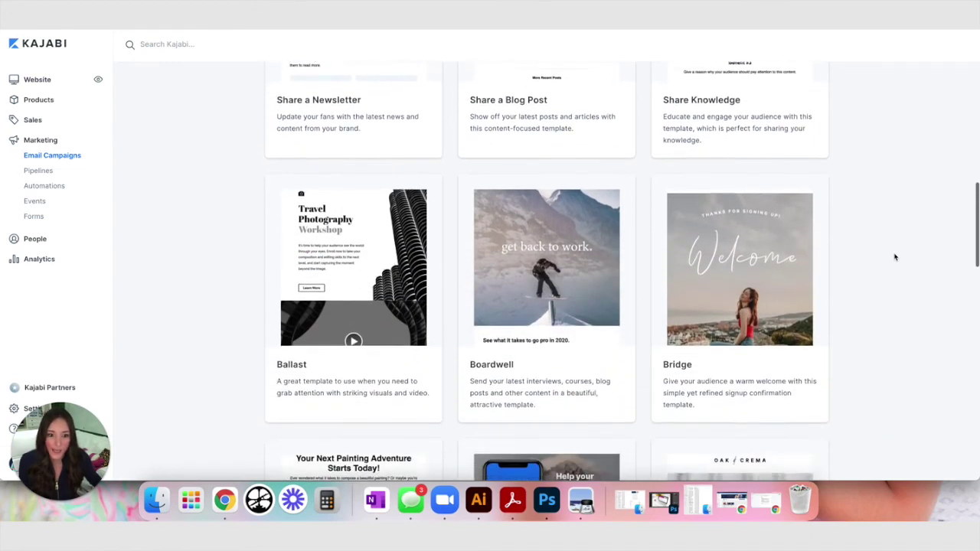
pyautogui.scroll(-3, 894, 257)
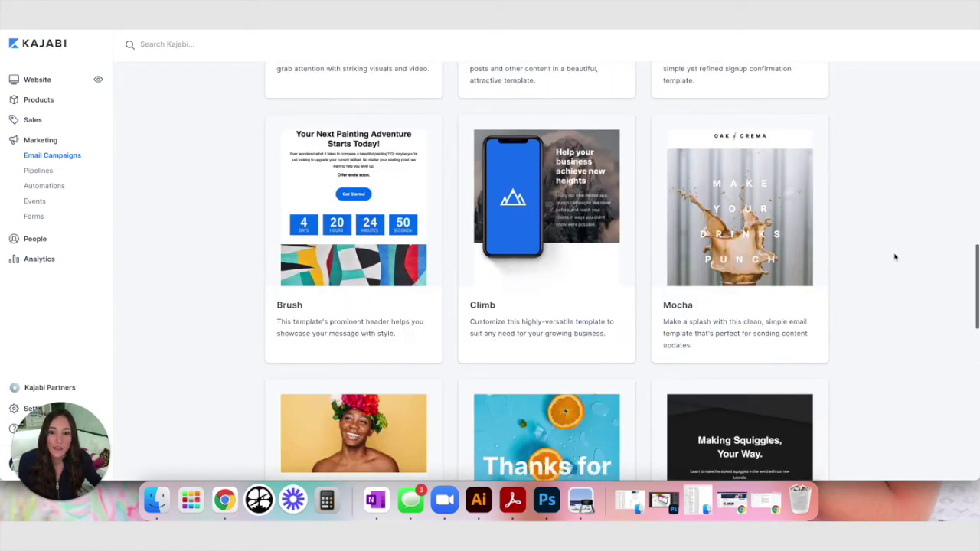
pyautogui.scroll(3, 894, 257)
pyautogui.click(728, 143)
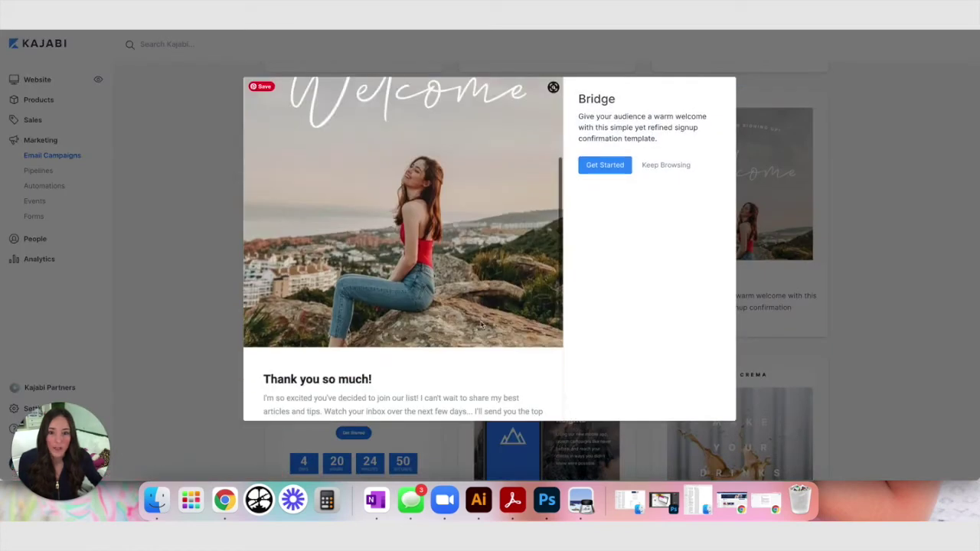
pyautogui.scroll(-3, 481, 325)
pyautogui.scroll(5, 480, 323)
# Create the sequence's first email from the Bridge template with the title "Email 1"
pyautogui.click(610, 165)
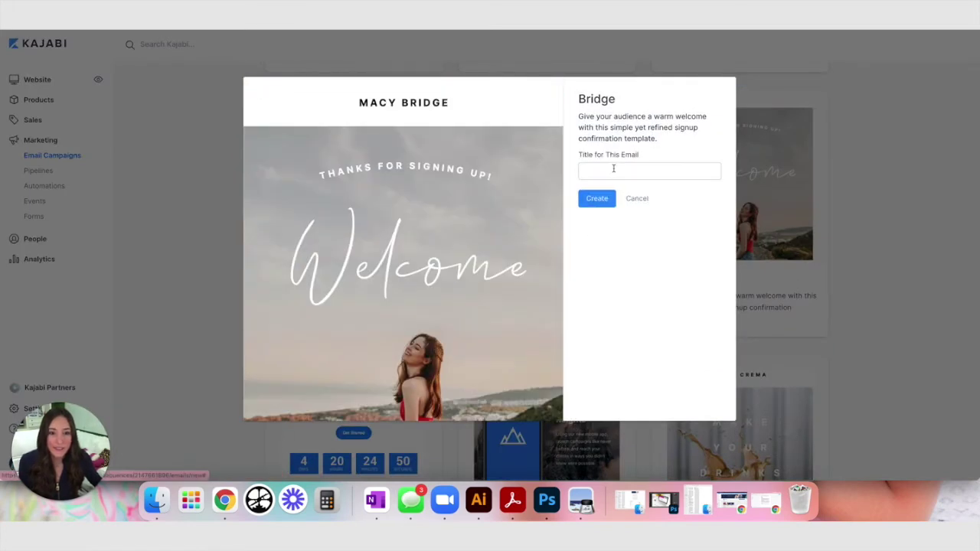
pyautogui.click(614, 165)
pyautogui.write('Email 1')
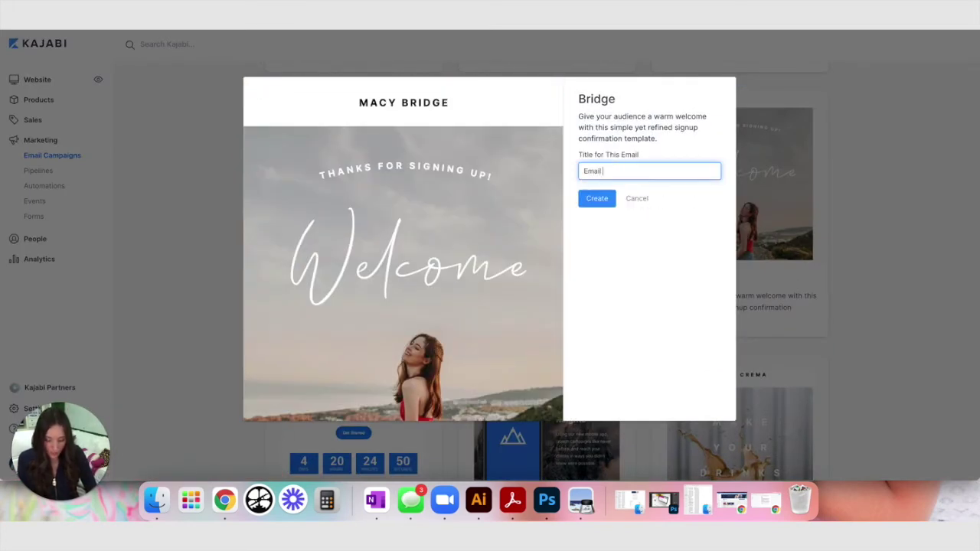
pyautogui.press('Return')
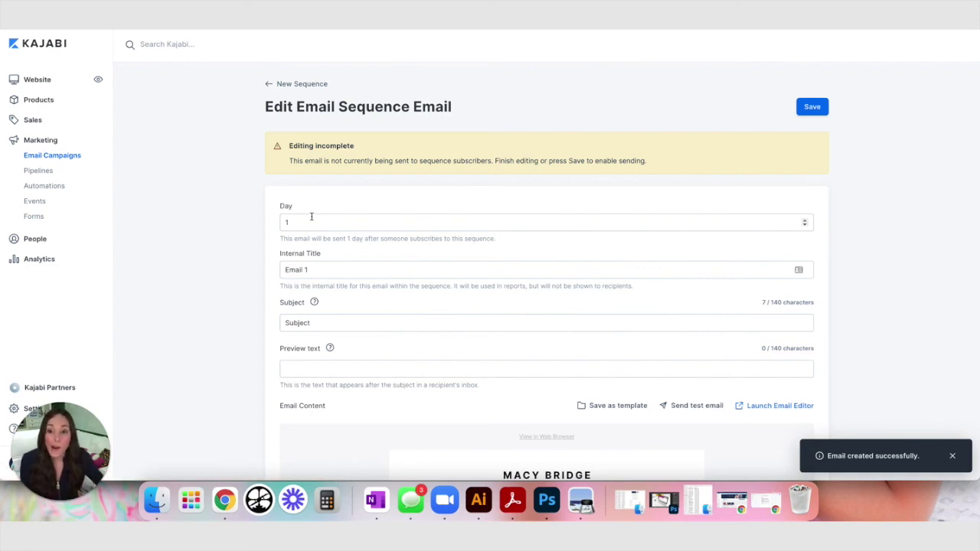
# Set the email's send day to 0 so it goes out immediately after someone subscribes to the sequence
pyautogui.click(303, 222)
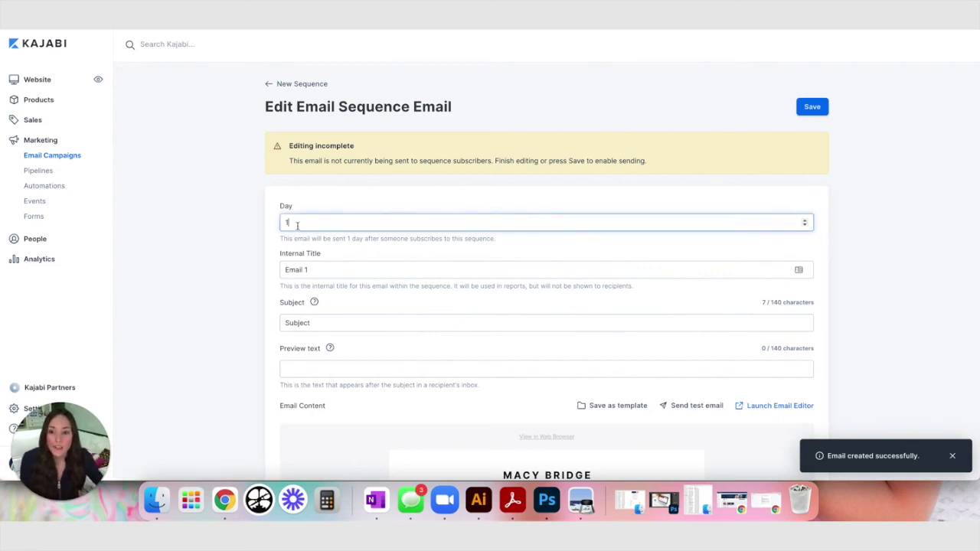
pyautogui.click(805, 226)
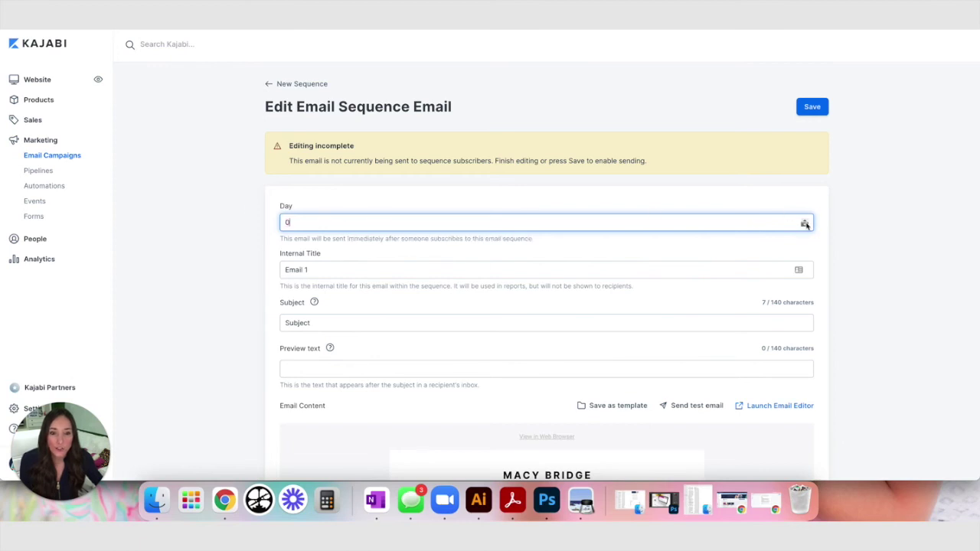
pyautogui.moveTo(302, 221); pyautogui.dragTo(281, 221)
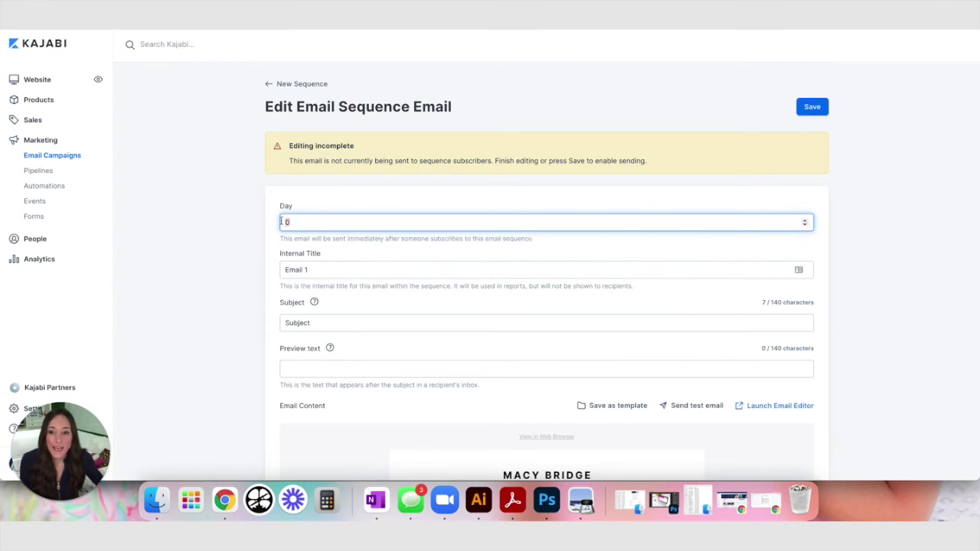
pyautogui.click(312, 222)
pyautogui.click(236, 221)
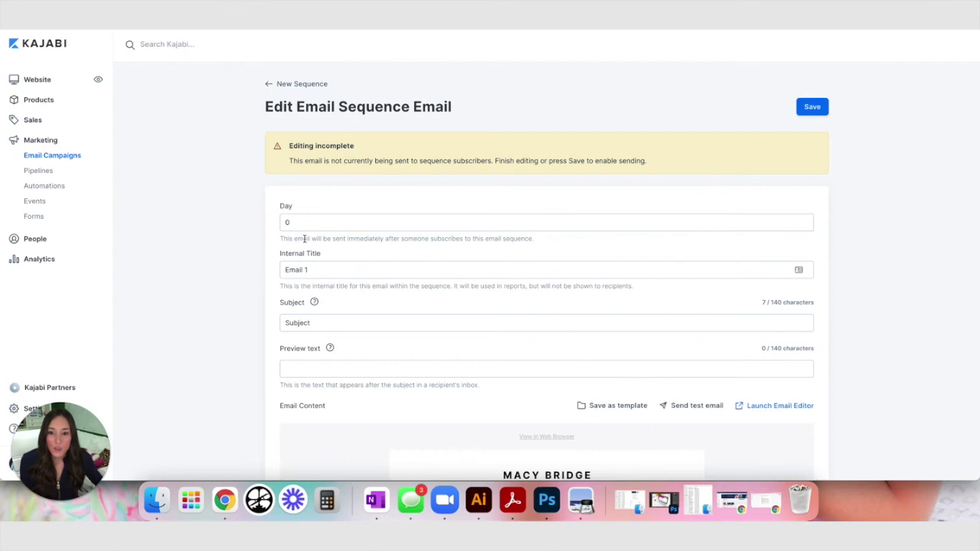
pyautogui.moveTo(303, 238); pyautogui.dragTo(539, 241)
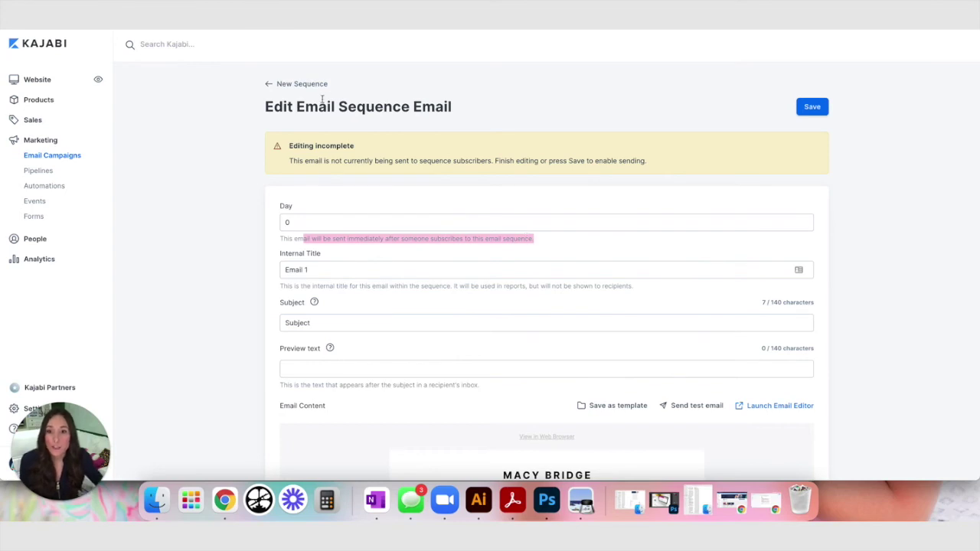
pyautogui.moveTo(329, 83); pyautogui.dragTo(273, 84)
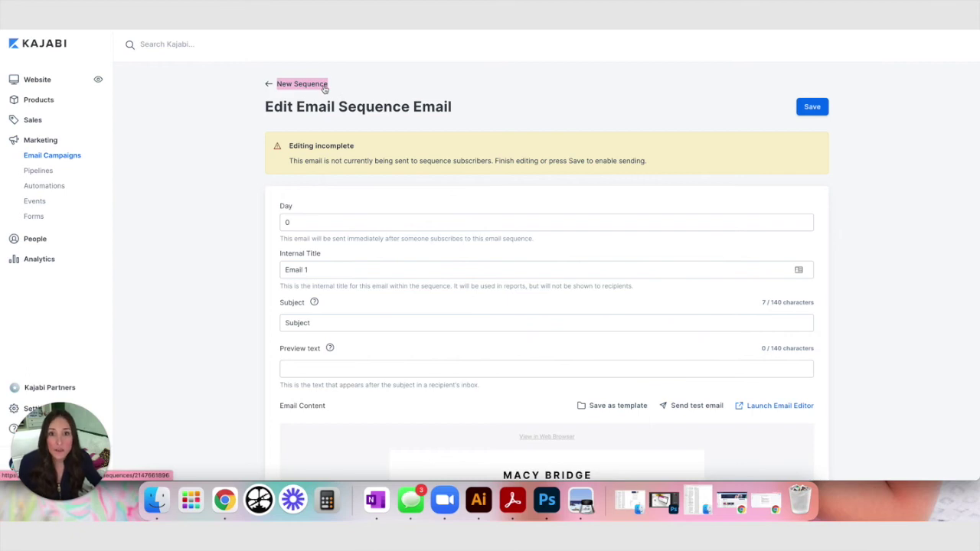
pyautogui.click(455, 77)
pyautogui.click(299, 222)
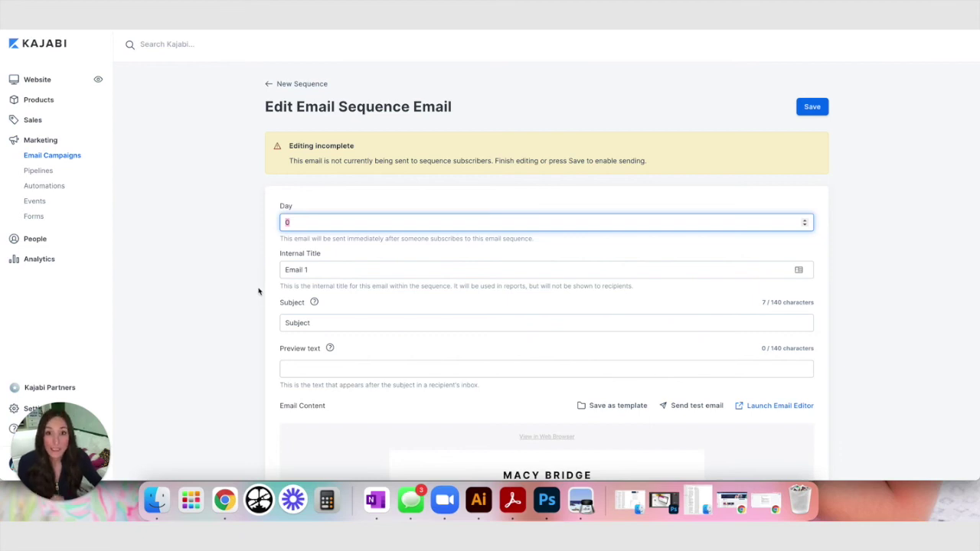
# Extend the email's subject to read "Subject line of this email"
pyautogui.scroll(-2, 258, 291)
pyautogui.press('Tab')
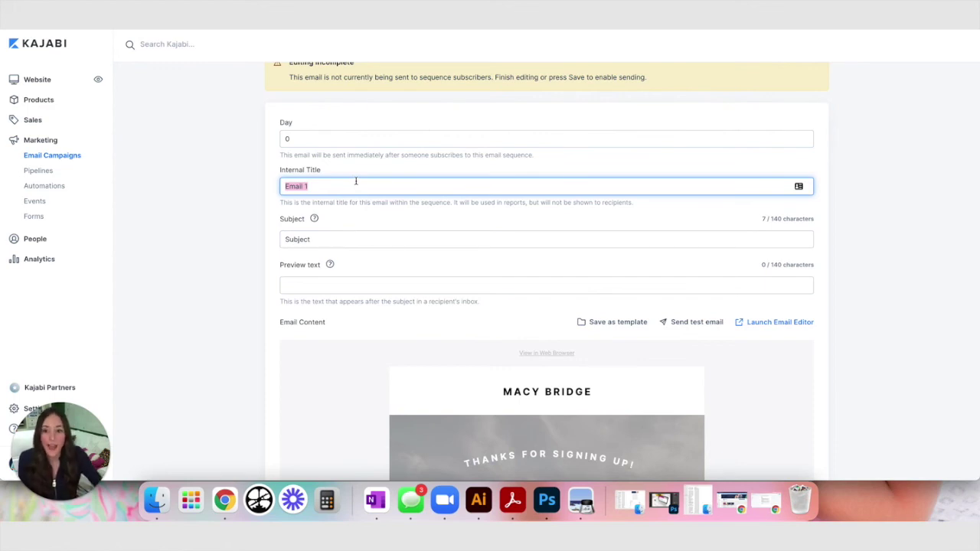
pyautogui.press('Tab')
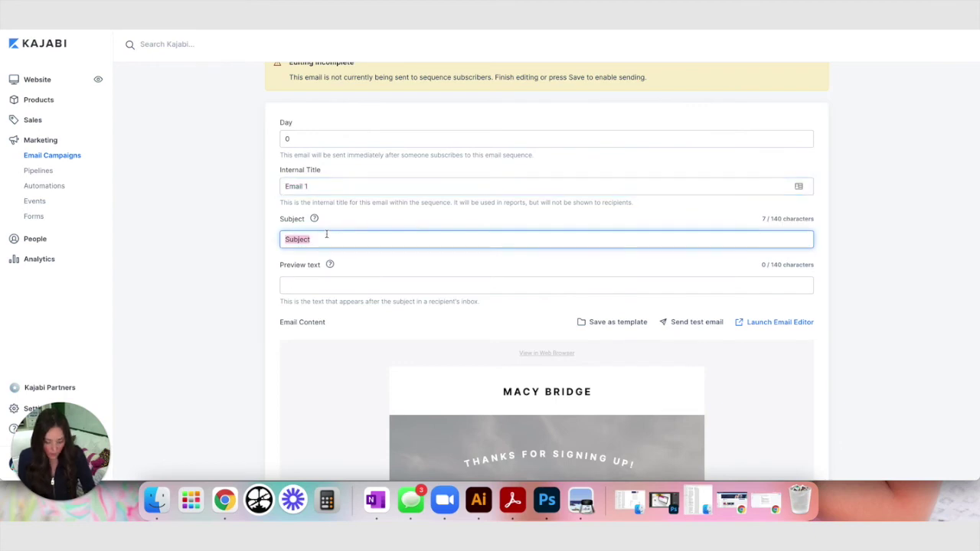
pyautogui.press('Right')
pyautogui.write('line of this email')
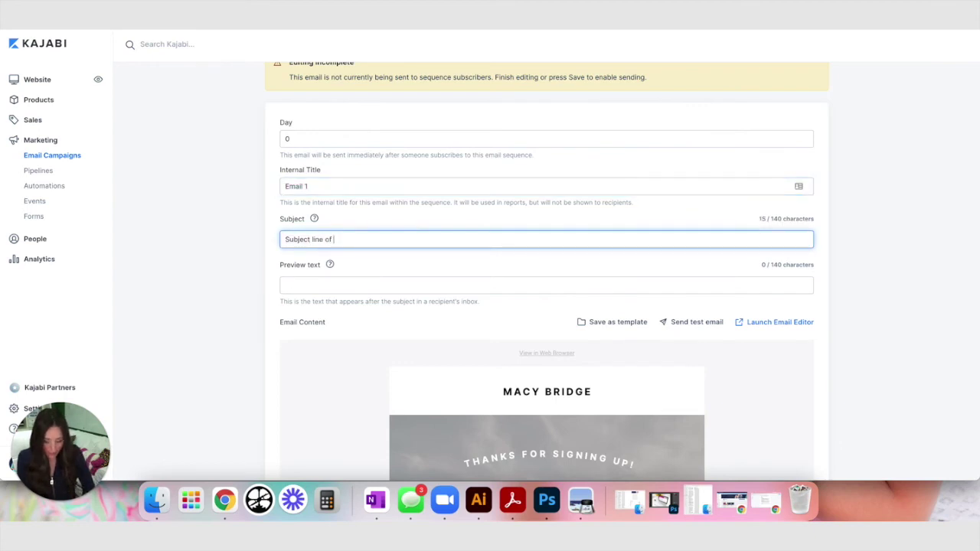
pyautogui.click(344, 283)
pyautogui.click(231, 283)
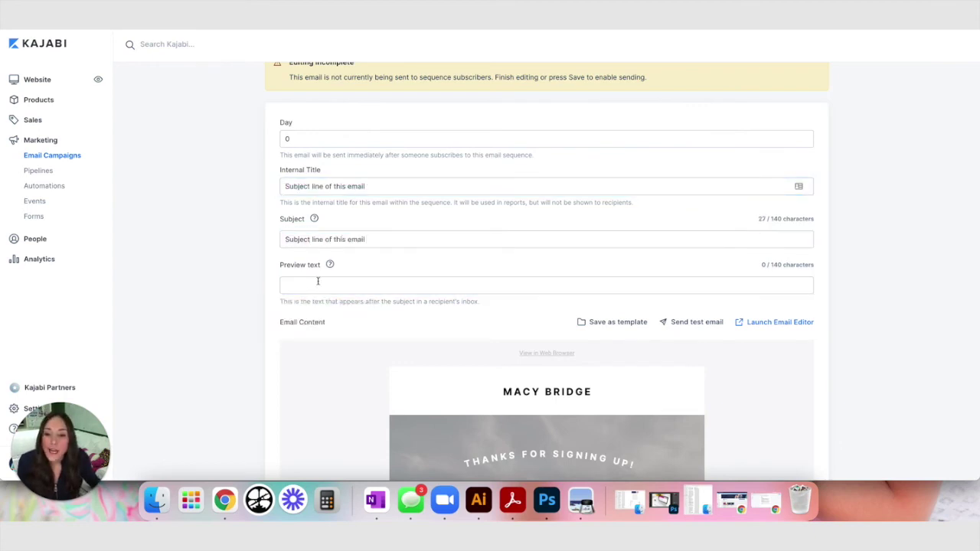
# Enter "Clue of what's inside" as the email's preview text and save the email
pyautogui.click(317, 283)
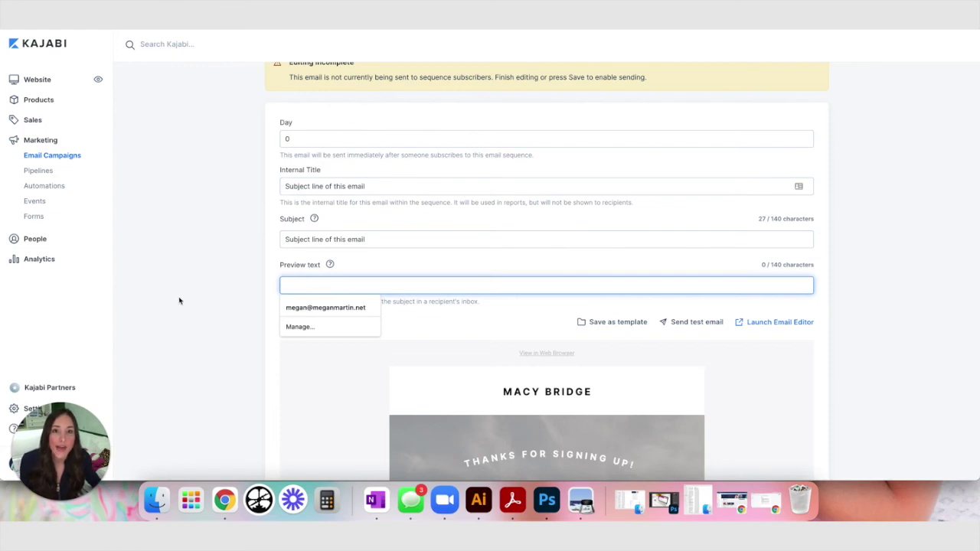
pyautogui.scroll(3, 179, 300)
pyautogui.scroll(-3, 179, 300)
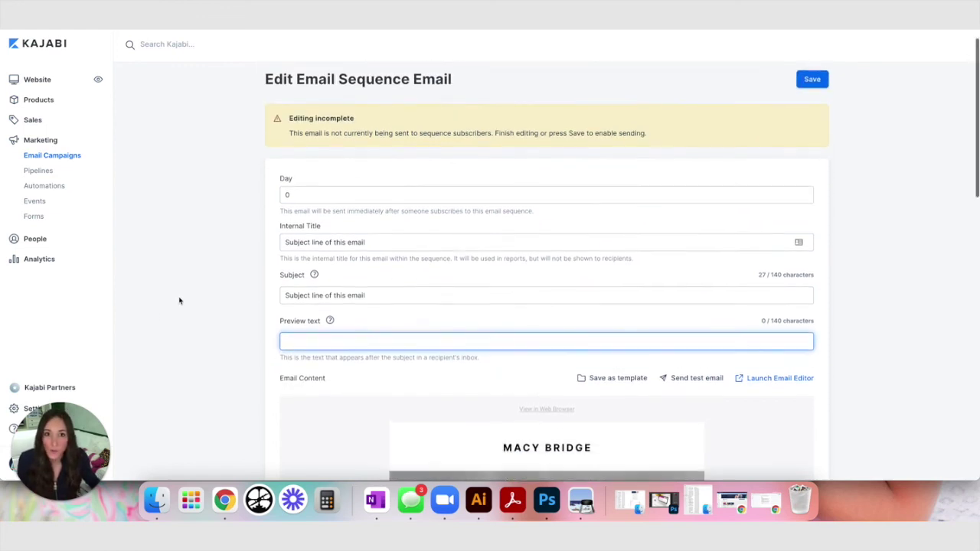
pyautogui.write('Clue o')
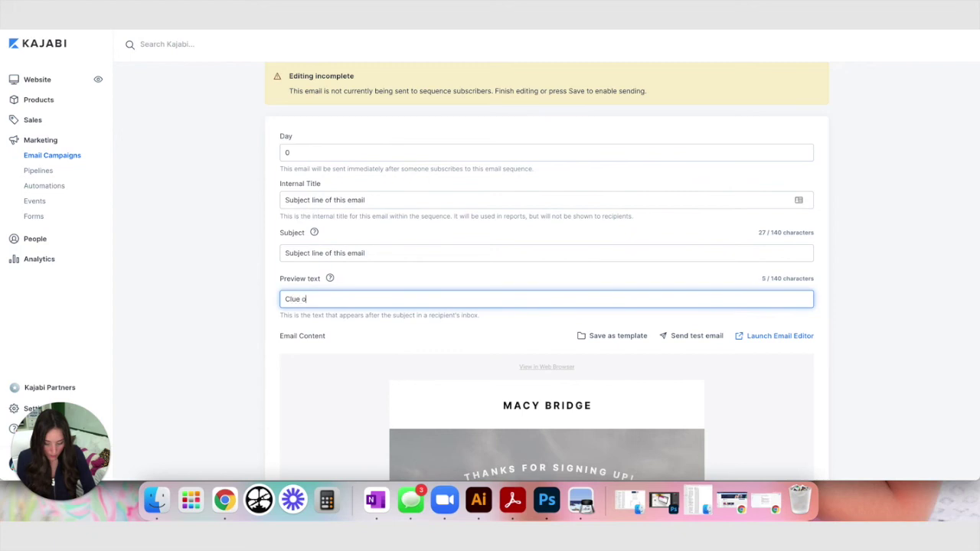
pyautogui.write("f what's inside")
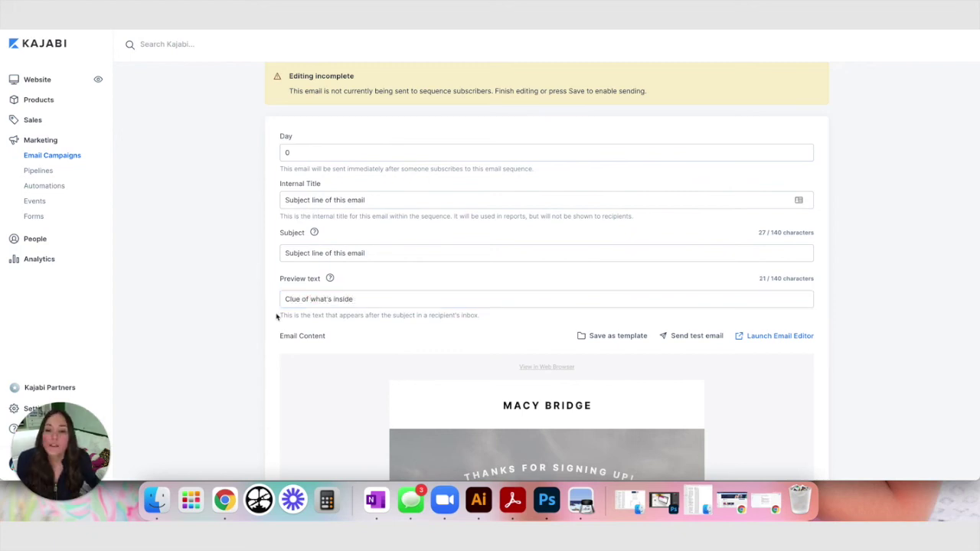
pyautogui.scroll(3, 240, 311)
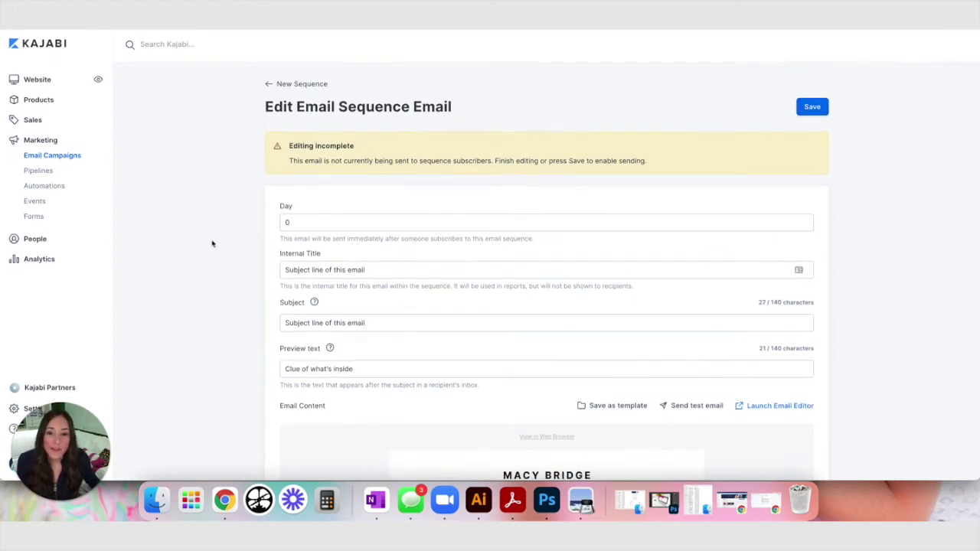
pyautogui.click(824, 106)
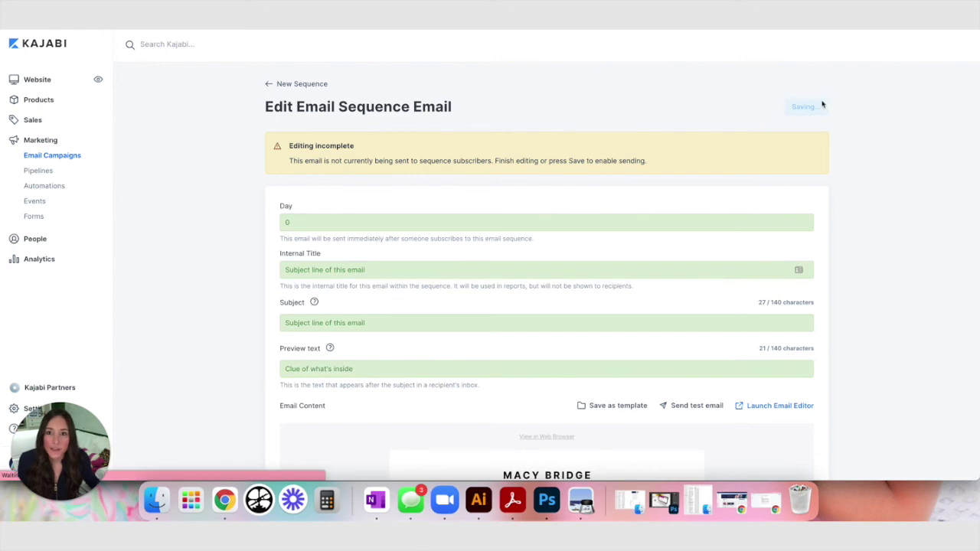
# Open the email's content in the email editor and look through the layout from the welcome image downward
pyautogui.scroll(-5, 904, 255)
pyautogui.moveTo(750, 265)
pyautogui.scroll(-1, 750, 265)
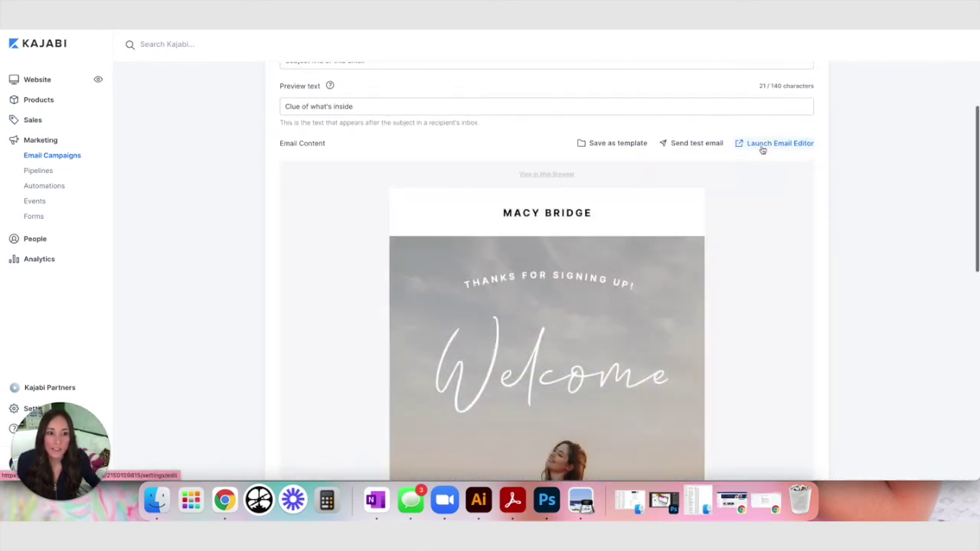
pyautogui.scroll(-1, 804, 144)
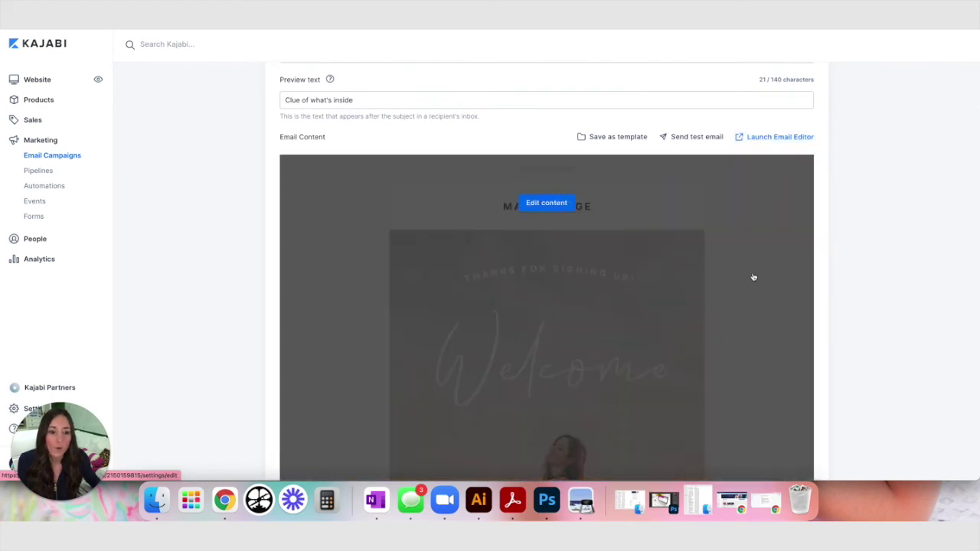
pyautogui.click(752, 276)
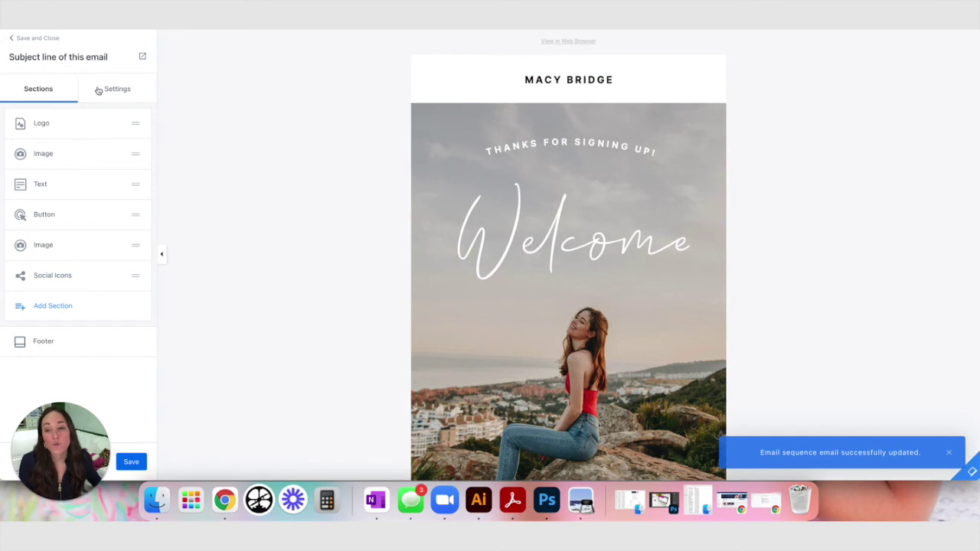
pyautogui.scroll(-1, 379, 157)
pyautogui.scroll(-5, 379, 156)
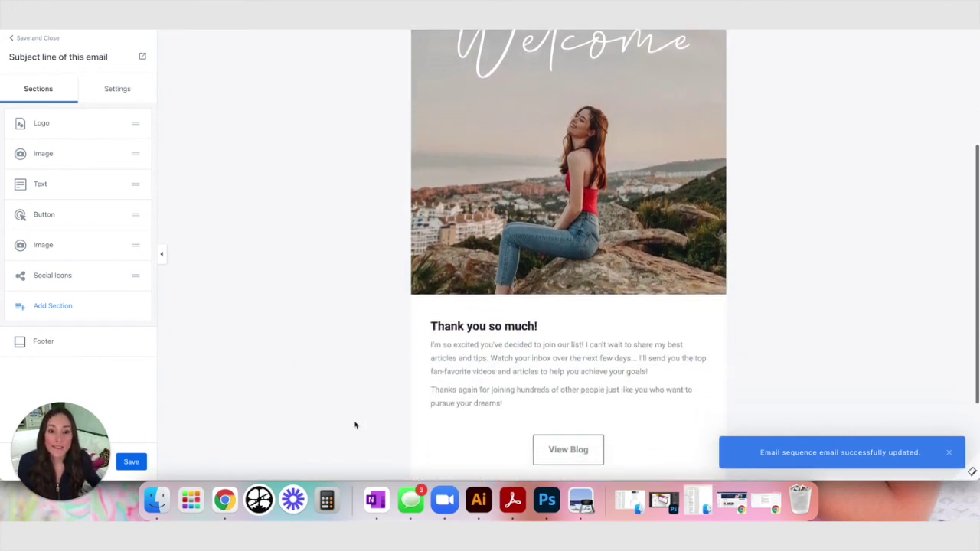
pyautogui.scroll(-2, 769, 333)
pyautogui.scroll(-2, 770, 333)
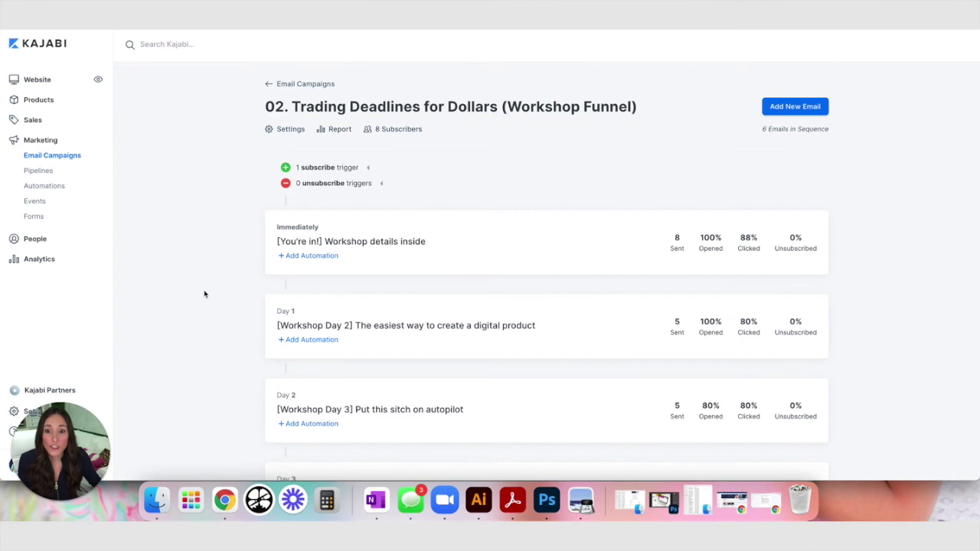
# Return to the "02. Trading Deadlines for Dollars (Workshop Funnel)" sequence and review its scheduled emails
pyautogui.scroll(-3, 203, 293)
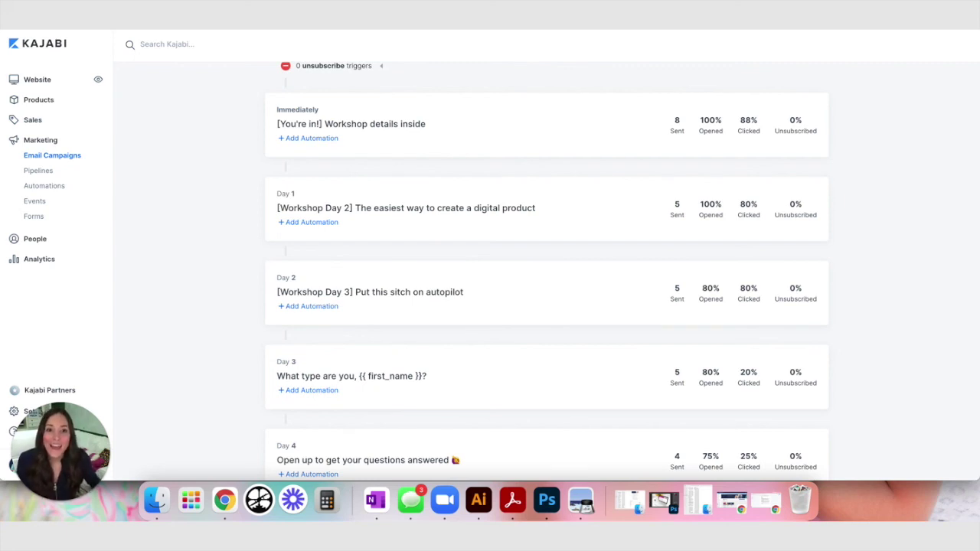
pyautogui.scroll(-1, 562, 89)
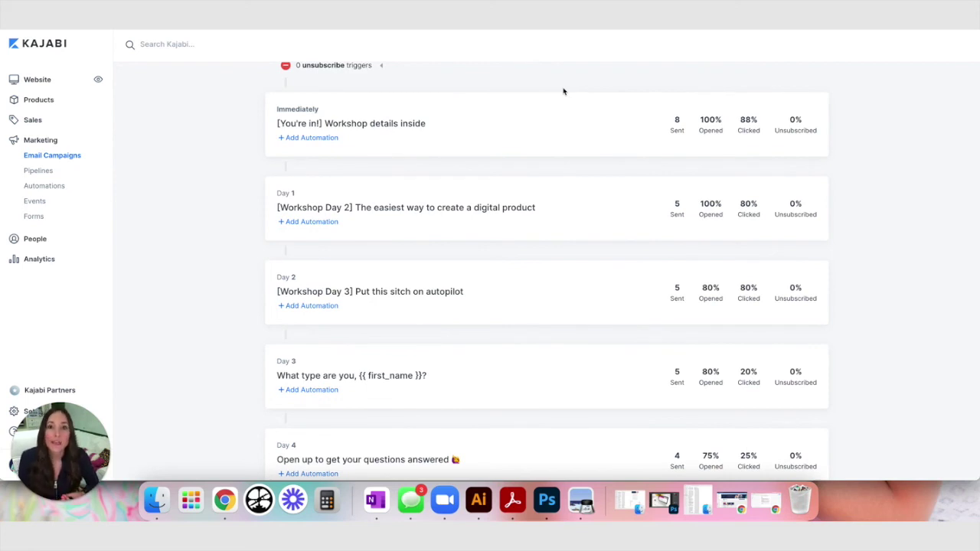
pyautogui.scroll(3, 562, 90)
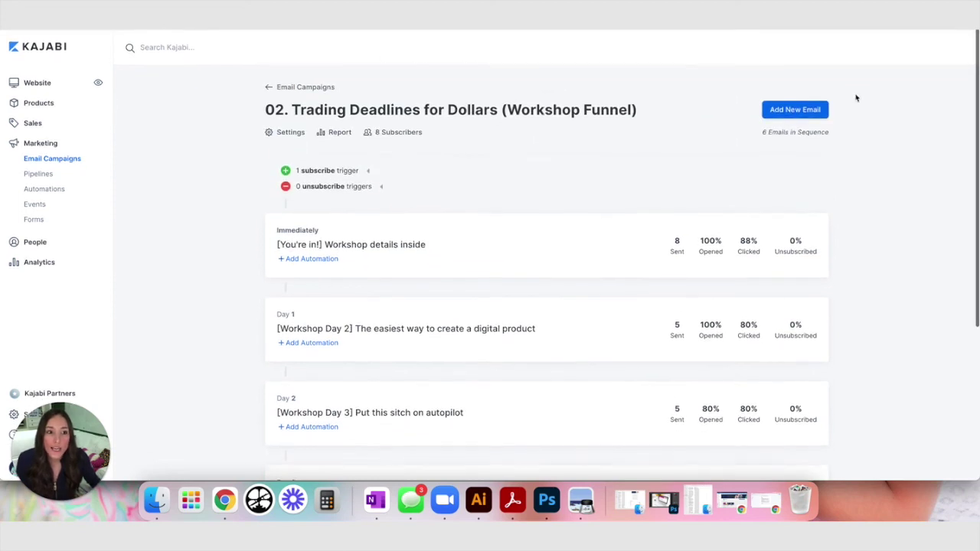